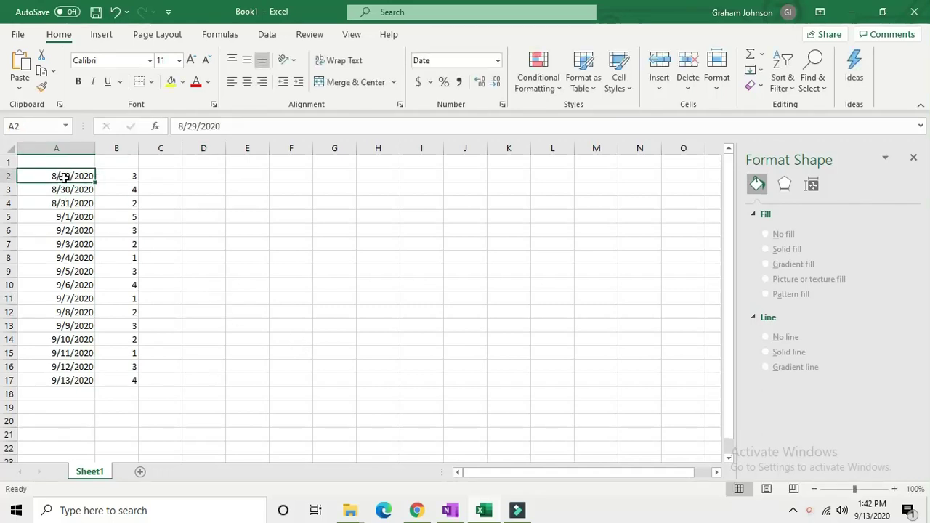
# Format A2:A17 with the 3/14/12 1:30 PM date type so dates read like 8/29/20 12:00 AM.
pyautogui.keyDown('shift'); pyautogui.click(86, 378); pyautogui.keyUp('shift')
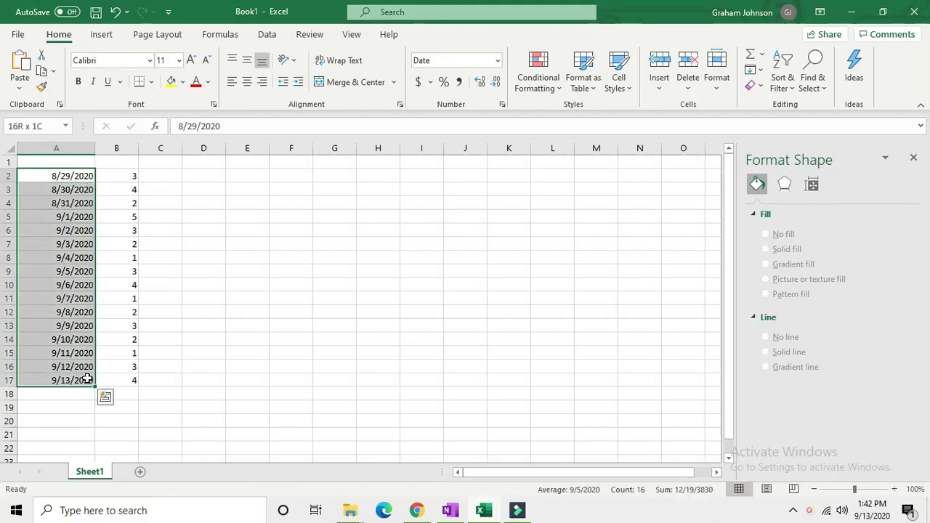
pyautogui.rightClick(54, 285)
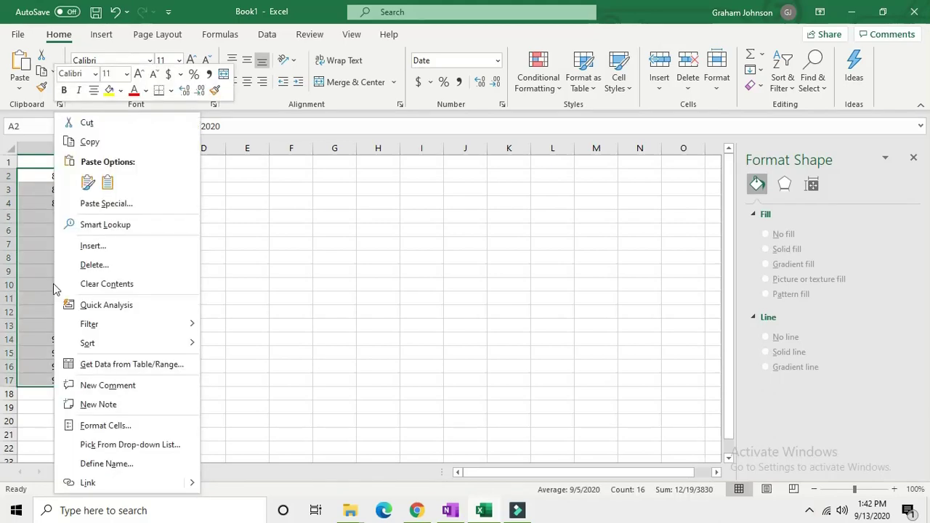
pyautogui.click(108, 427)
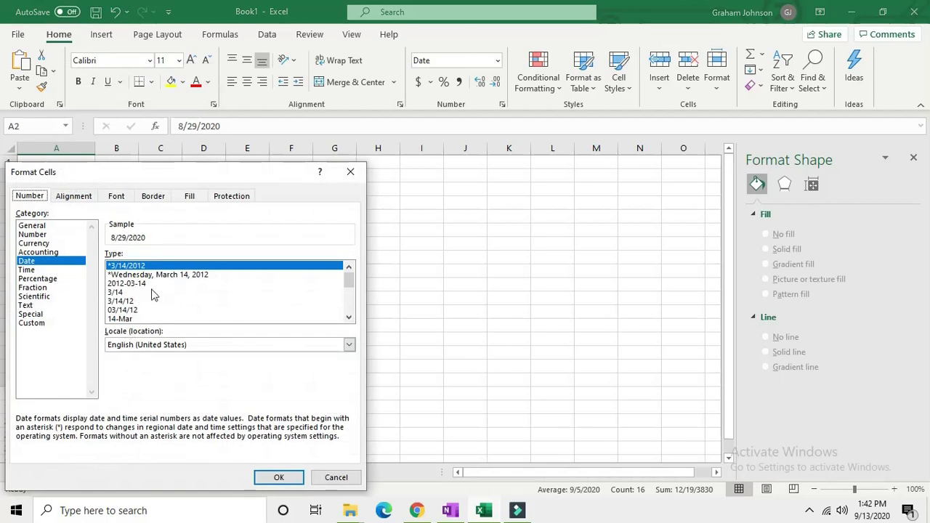
pyautogui.scroll(-4, 152, 293)
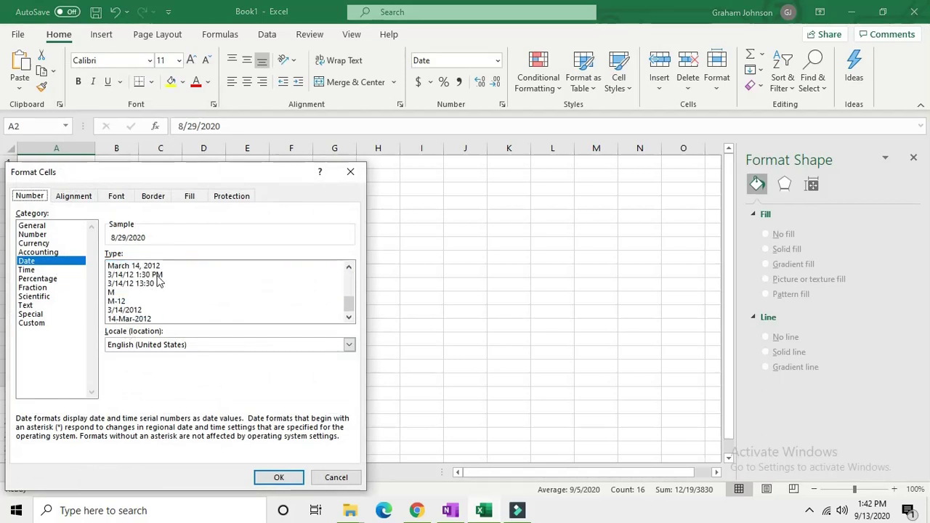
pyautogui.click(157, 276)
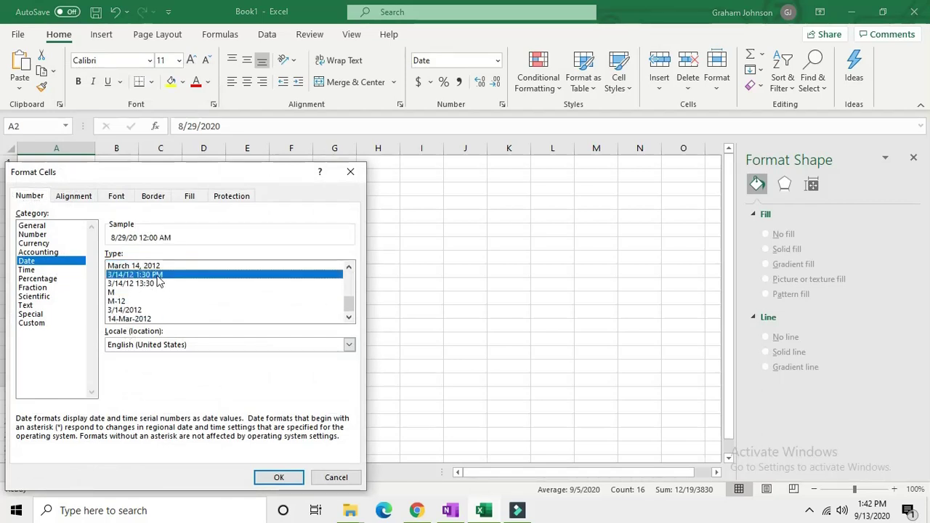
pyautogui.click(291, 478)
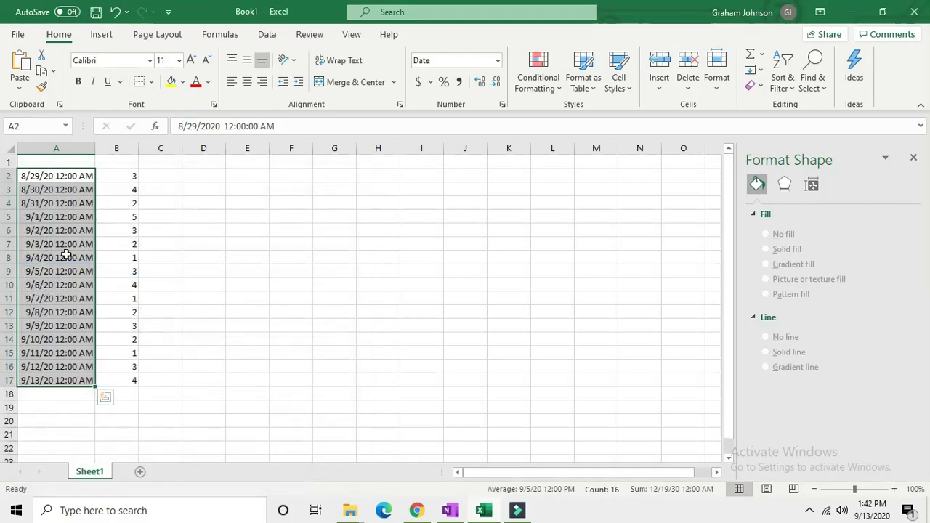
# Insert blank rows at rows 7 and 8, pushing the 9/3/20 entry down to row 9.
pyautogui.click(45, 258)
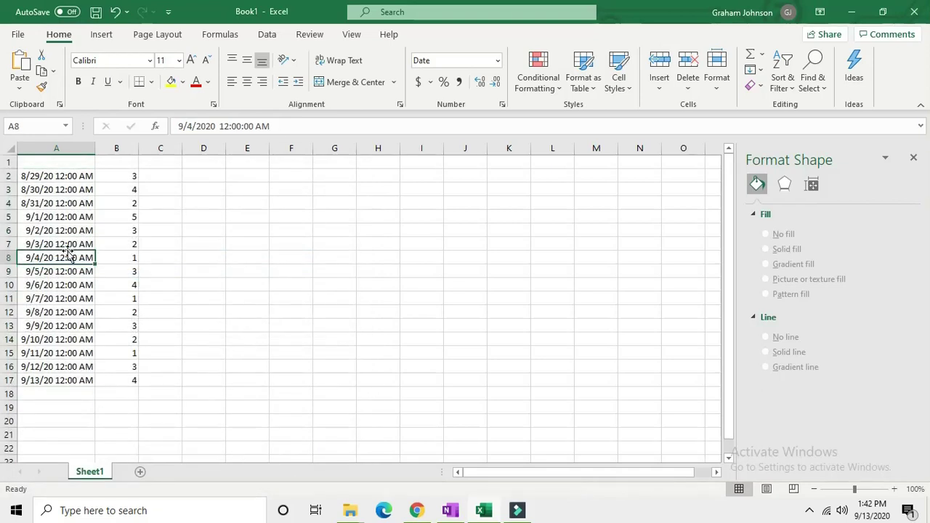
pyautogui.click(13, 243)
pyautogui.rightClick(12, 243)
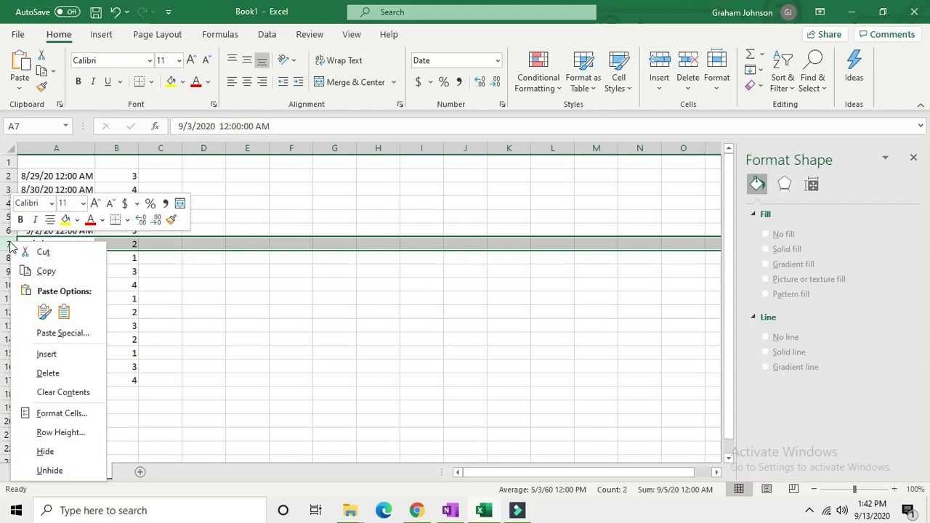
pyautogui.click(49, 357)
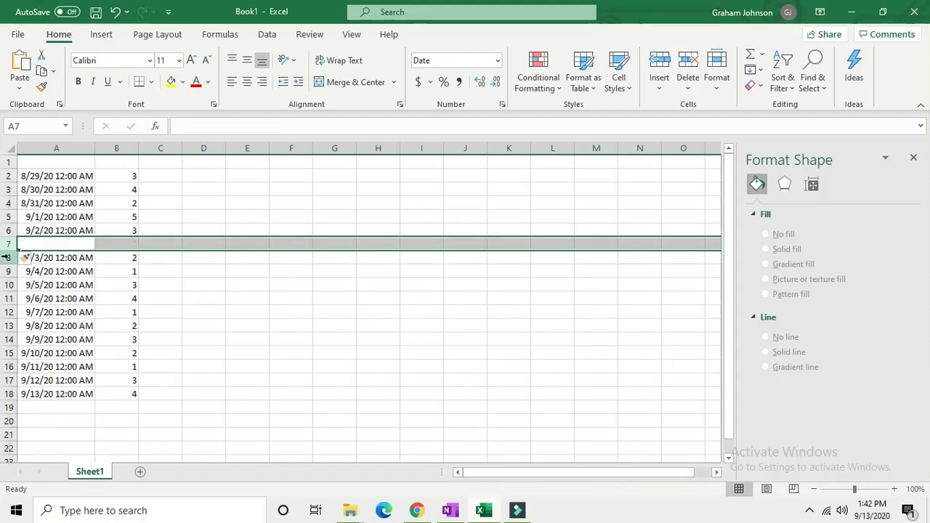
pyautogui.click(10, 256)
pyautogui.rightClick(10, 257)
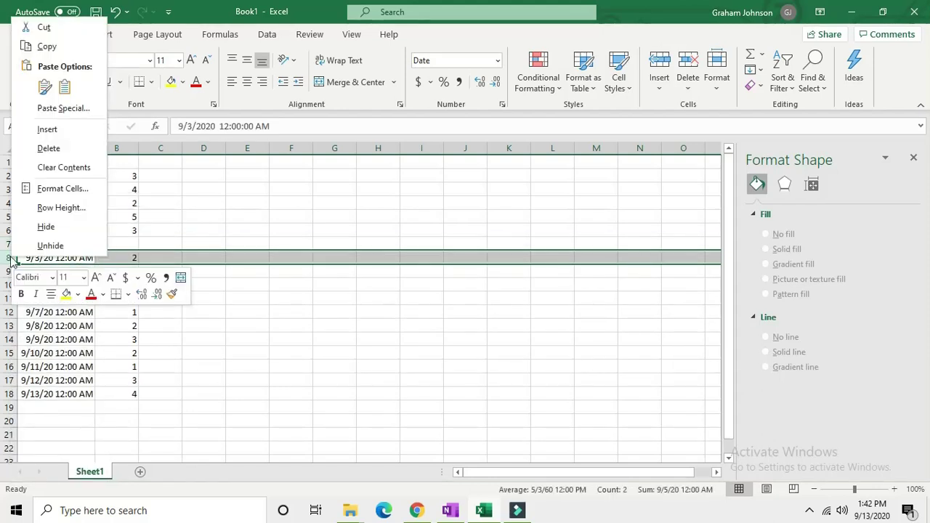
pyautogui.click(62, 129)
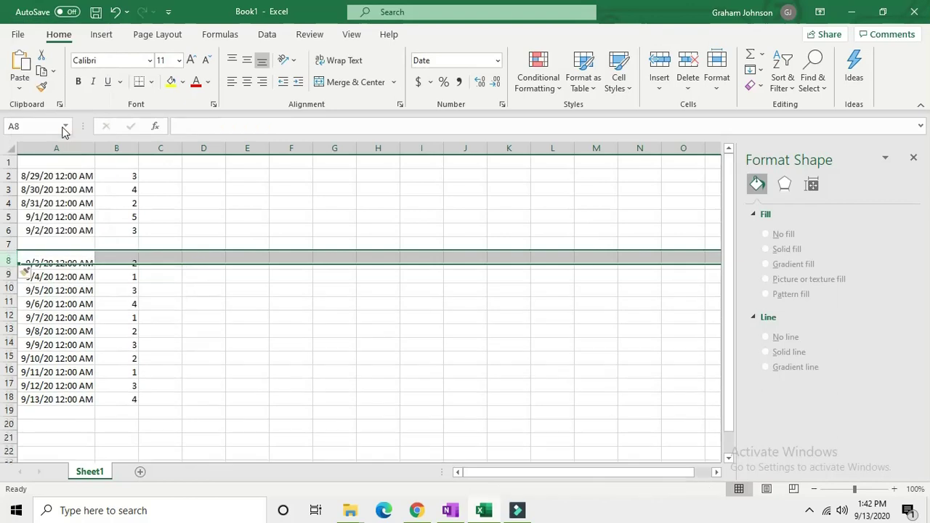
pyautogui.click(60, 245)
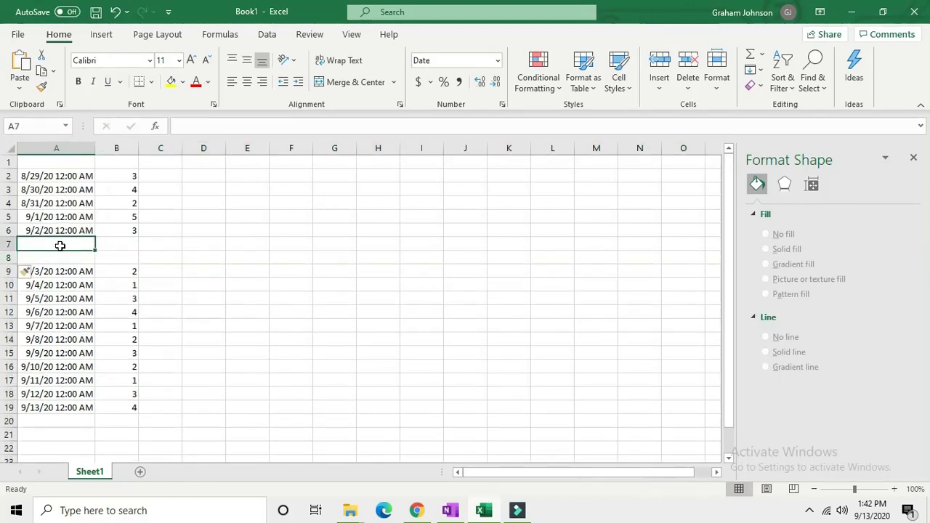
# Copy the 9/2/20 date from A6 into A7 and change it to 12:00 PM.
pyautogui.click(65, 231)
pyautogui.rightClick(64, 231)
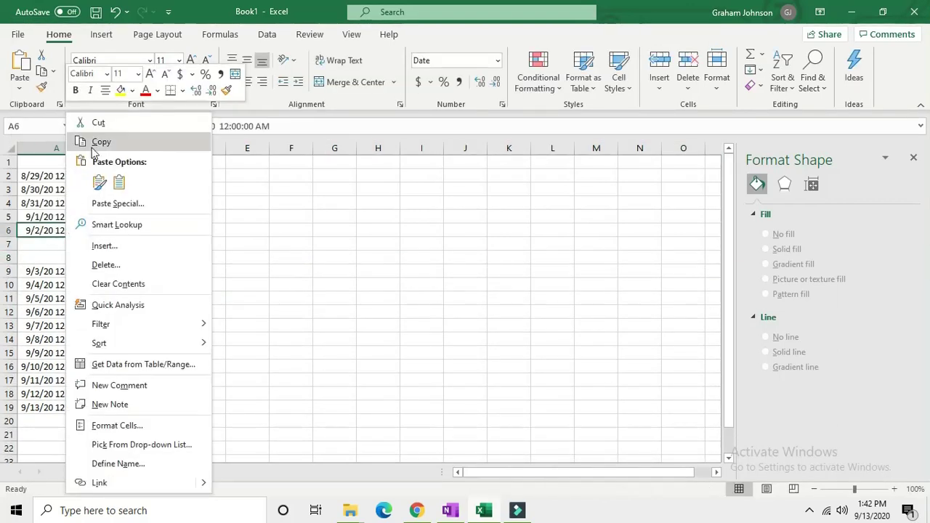
pyautogui.click(97, 142)
pyautogui.click(62, 247)
pyautogui.rightClick(62, 247)
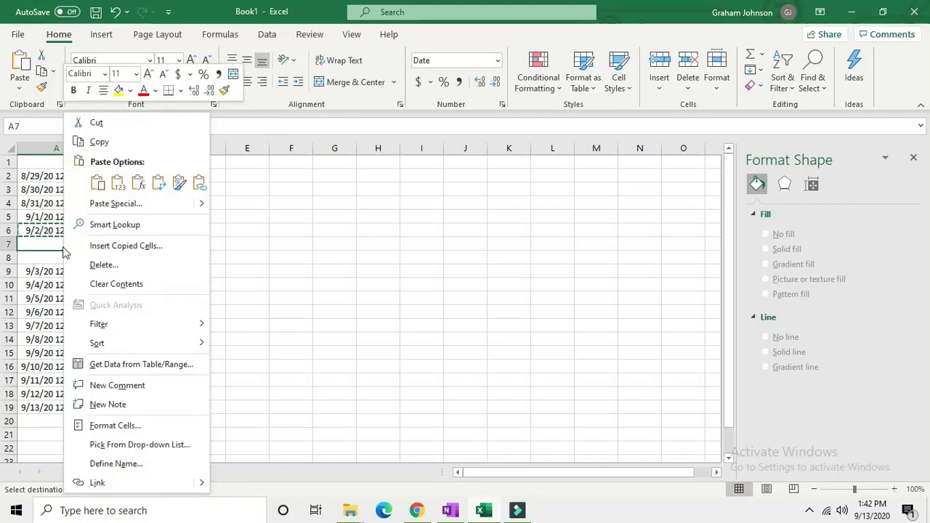
pyautogui.click(95, 183)
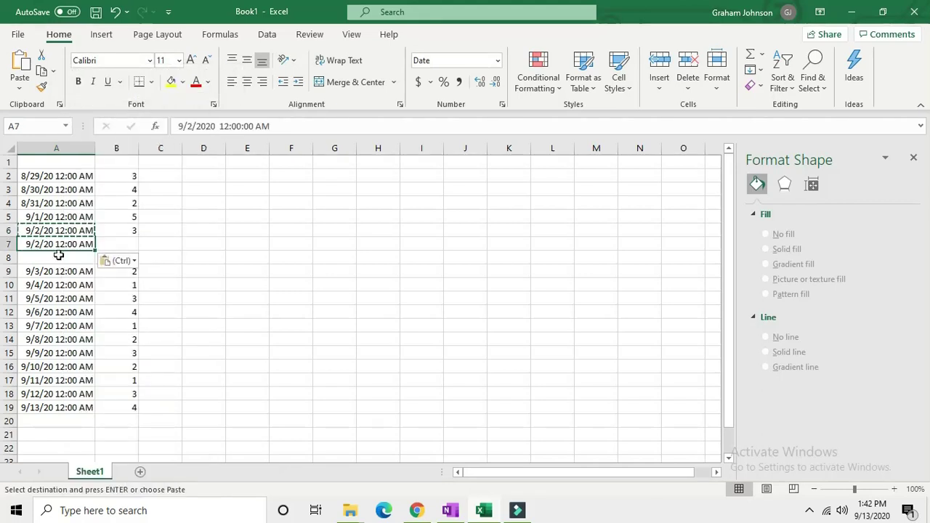
pyautogui.doubleClick(85, 246)
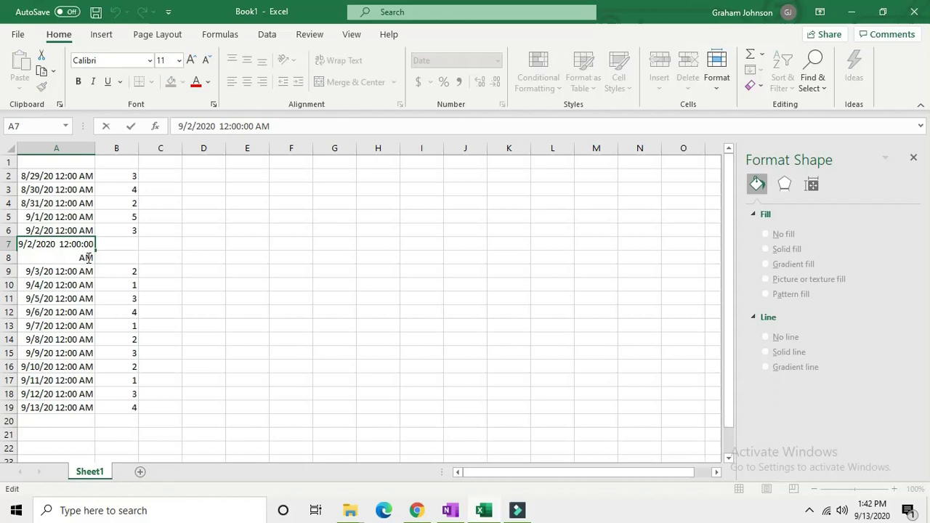
pyautogui.press('BackSpace')
pyautogui.press('Return')
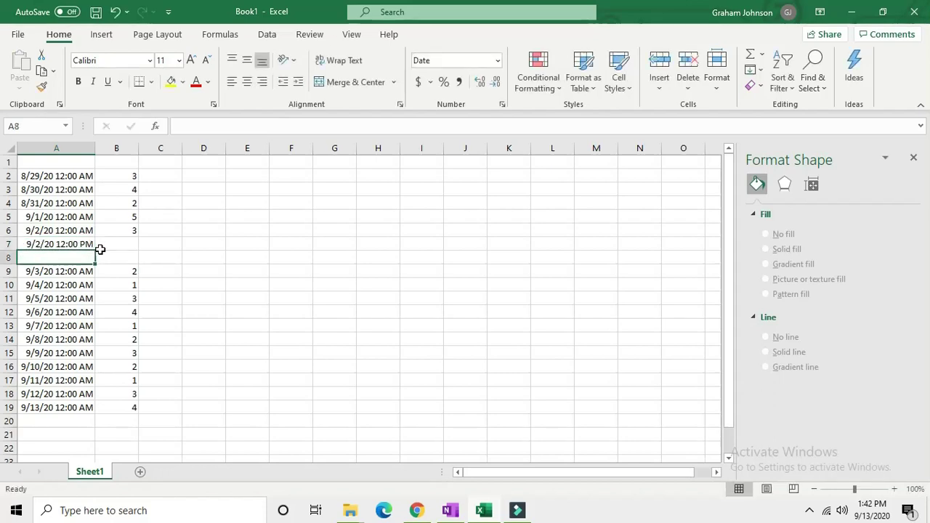
# Copy the 9/2/20 12:00 PM date from A7 into A8.
pyautogui.click(81, 244)
pyautogui.rightClick(88, 241)
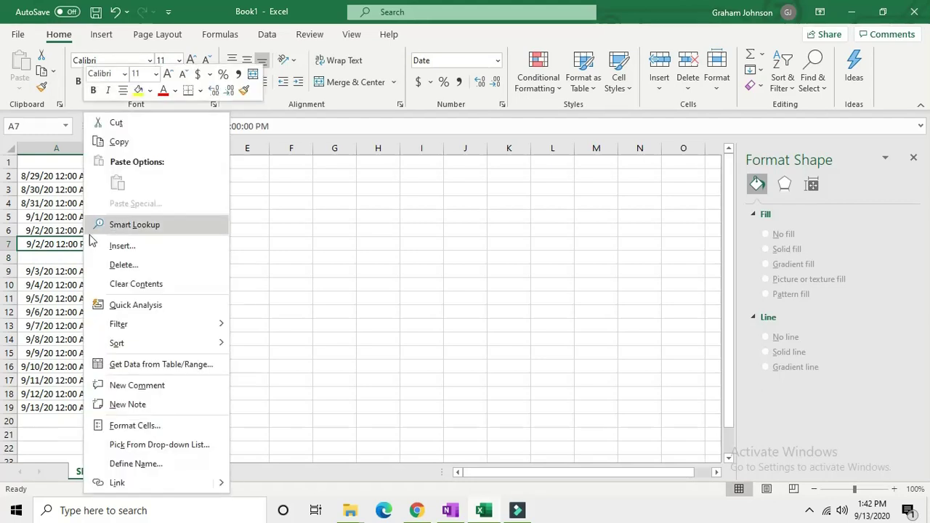
pyautogui.click(101, 139)
pyautogui.click(81, 260)
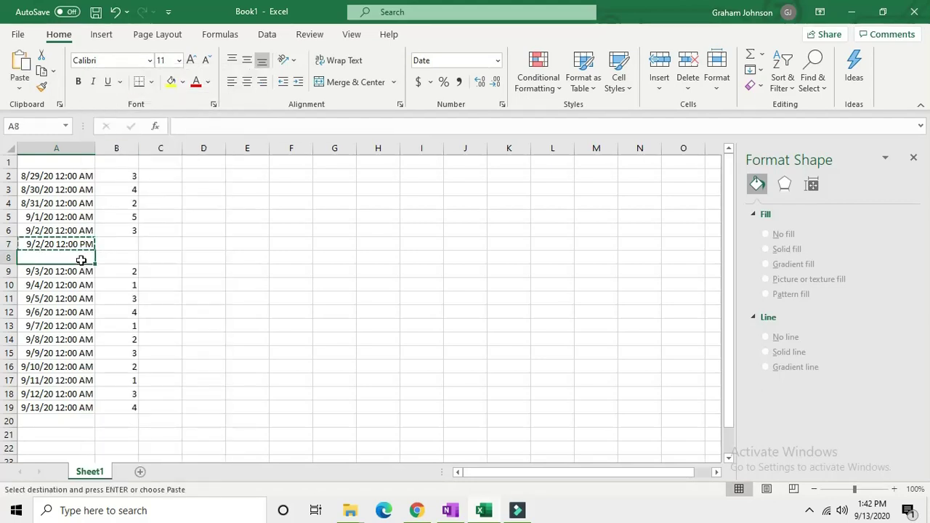
pyautogui.rightClick(81, 260)
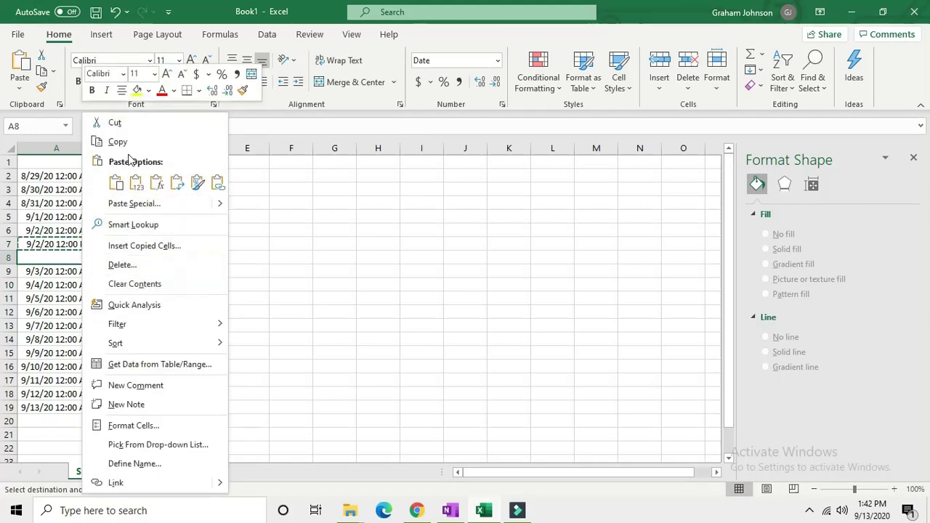
pyautogui.click(116, 183)
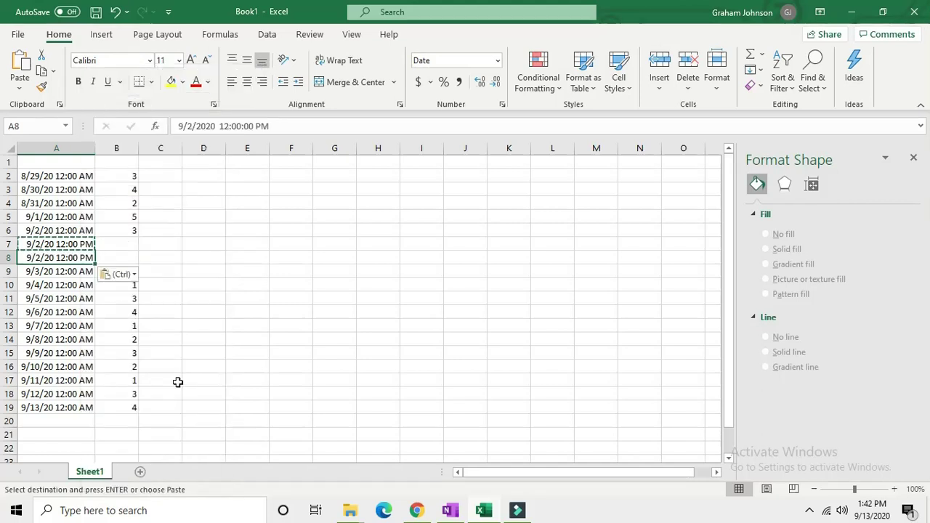
# Enter the phase-change values 0 in C7 and 6 in C8.
pyautogui.click(216, 364)
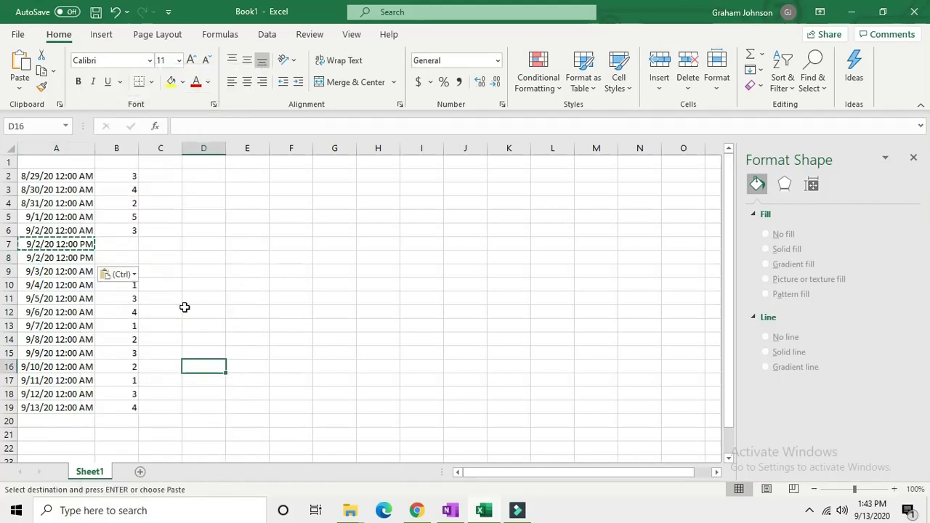
pyautogui.click(132, 216)
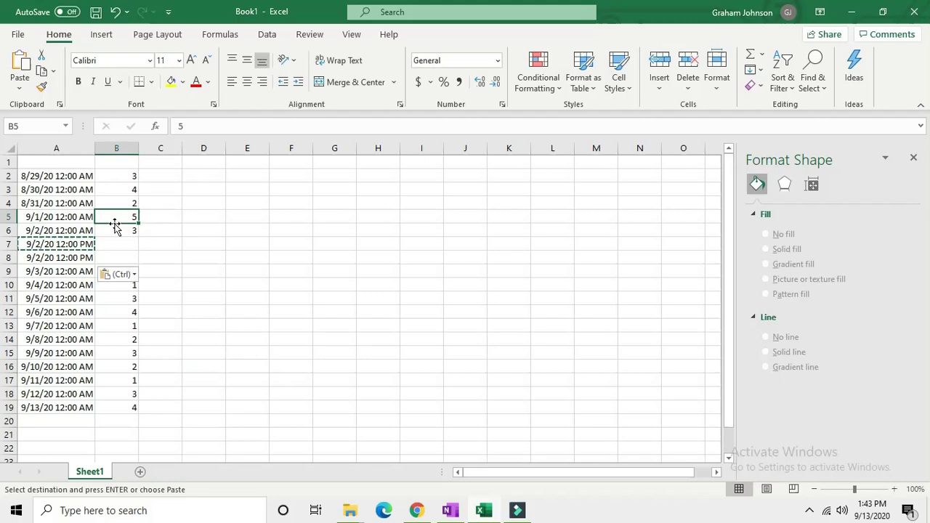
pyautogui.click(168, 245)
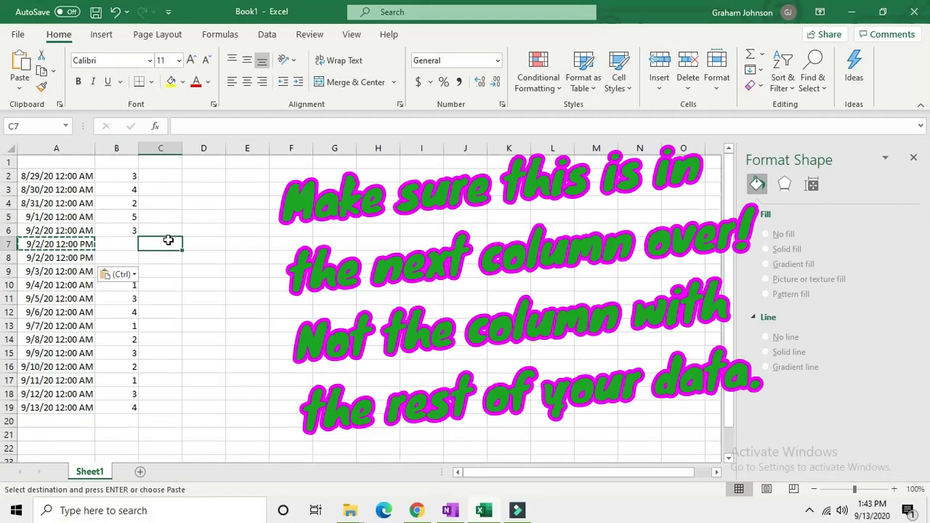
pyautogui.write('0')
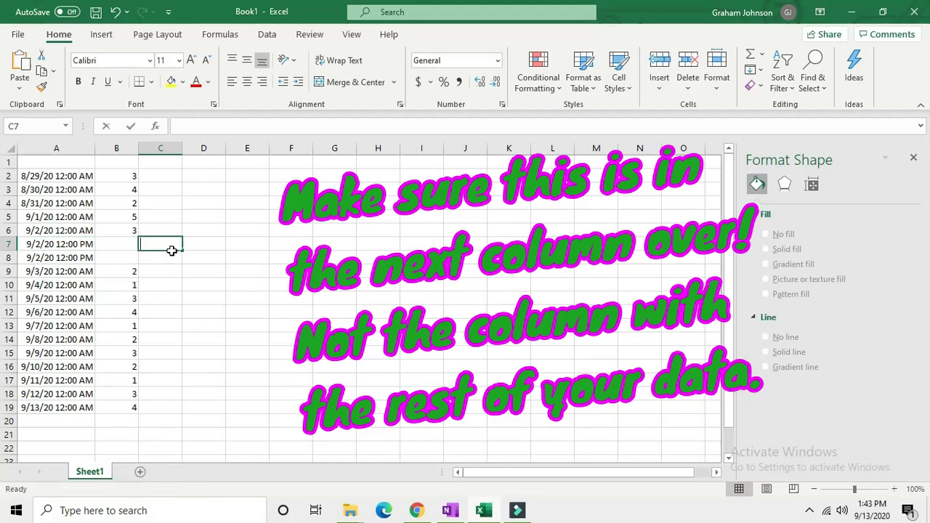
pyautogui.press('Return')
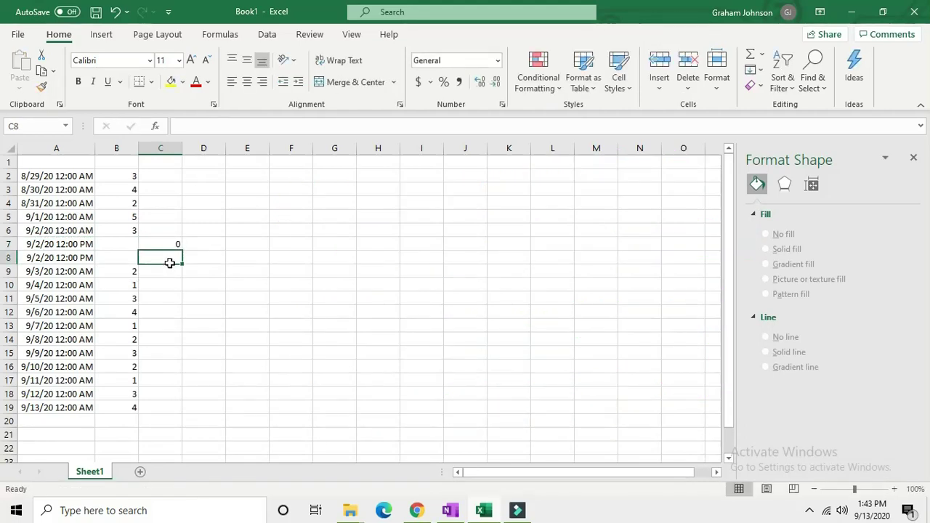
pyautogui.write('6')
pyautogui.click(177, 290)
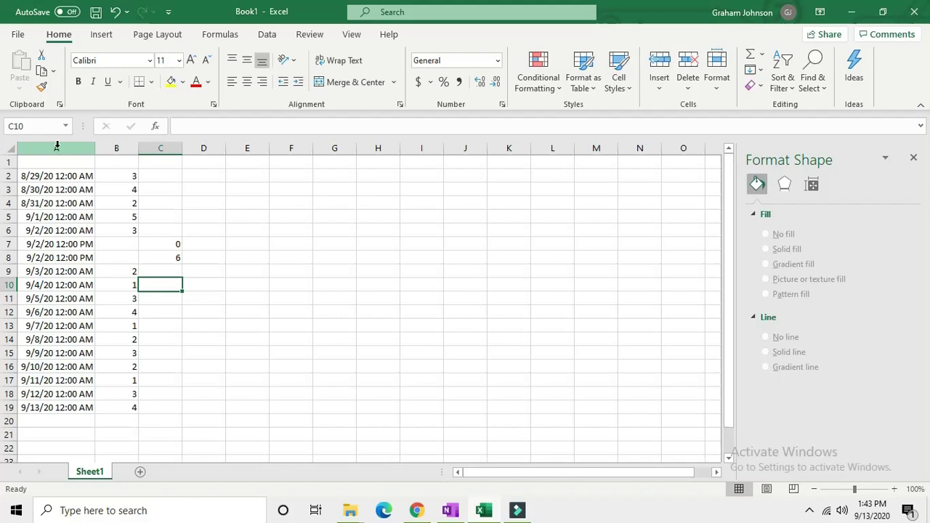
# Select A2:C19 and insert a Scatter with Straight Lines and Markers chart.
pyautogui.click(45, 176)
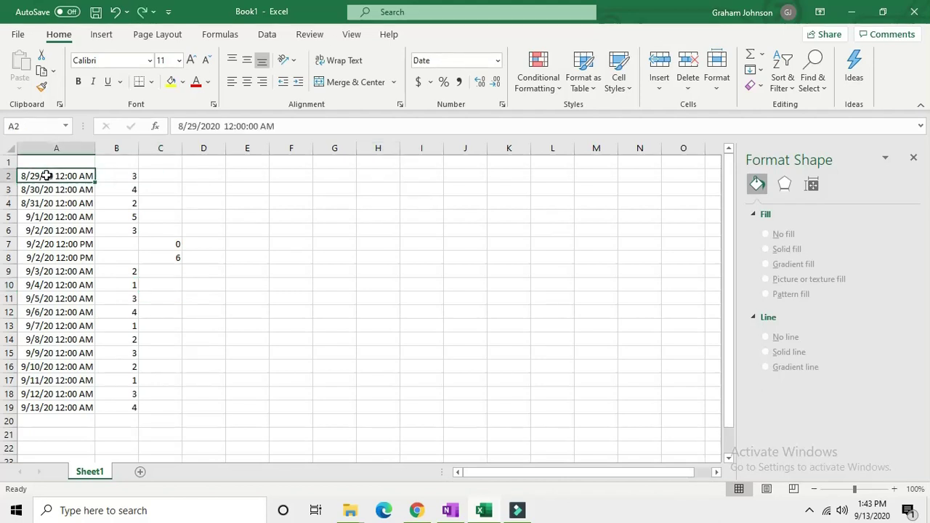
pyautogui.keyDown('shift'); pyautogui.click(177, 408); pyautogui.keyUp('shift')
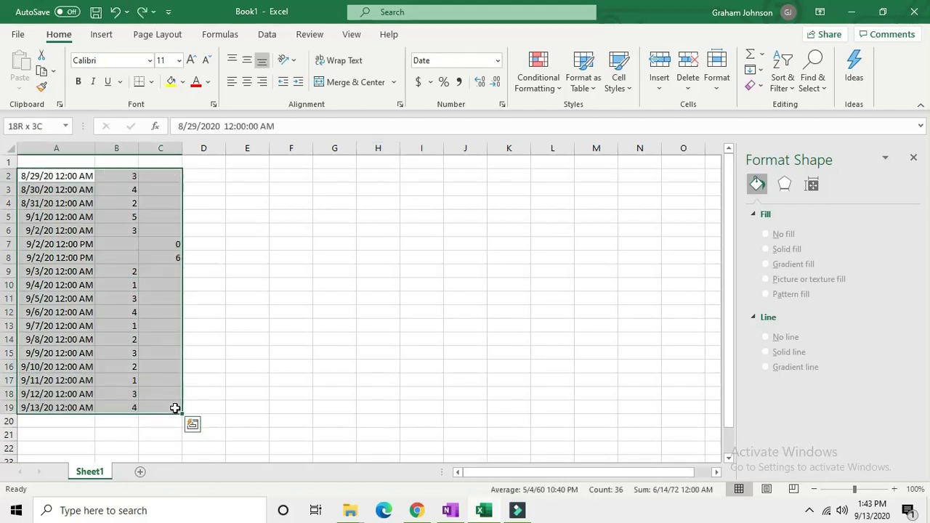
pyautogui.click(102, 34)
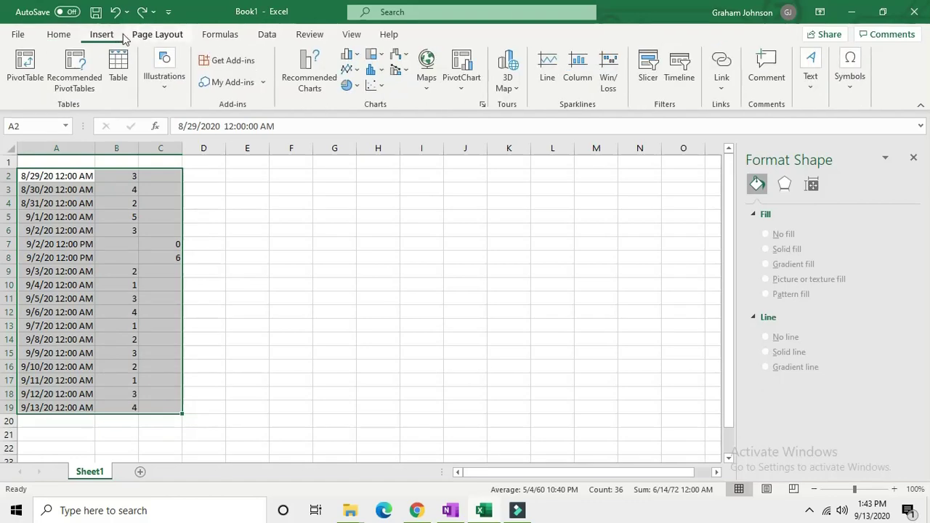
pyautogui.click(380, 87)
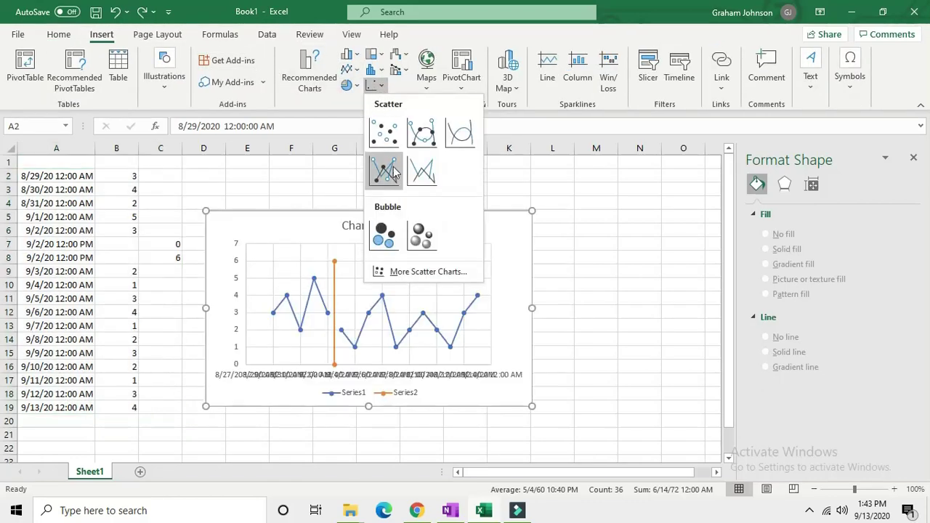
pyautogui.click(390, 171)
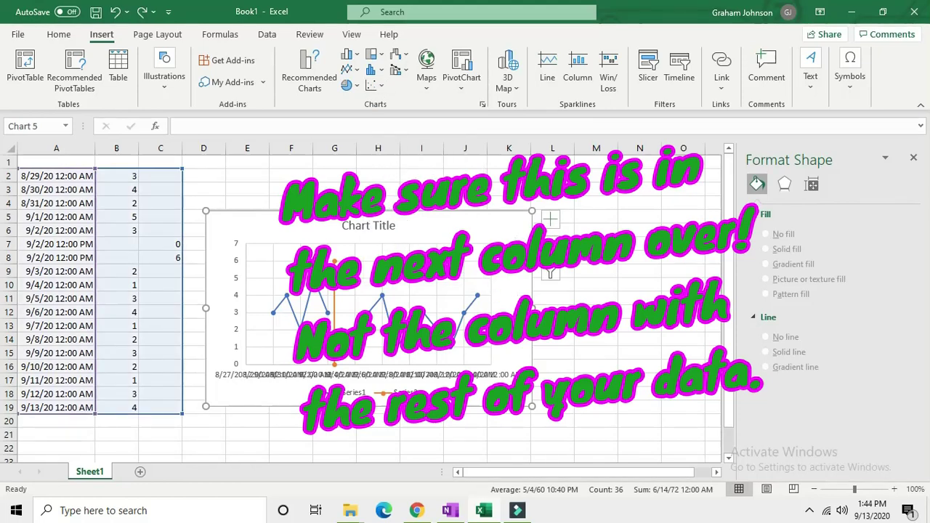
# Delete the Series2 legend entry and move the legend to the chart's upper right.
pyautogui.click(367, 374)
pyautogui.click(405, 392)
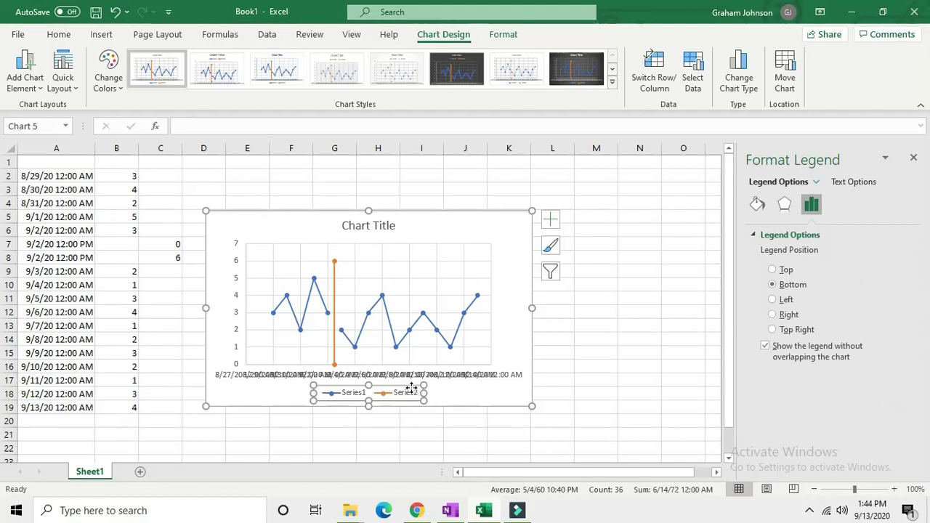
pyautogui.click(412, 391)
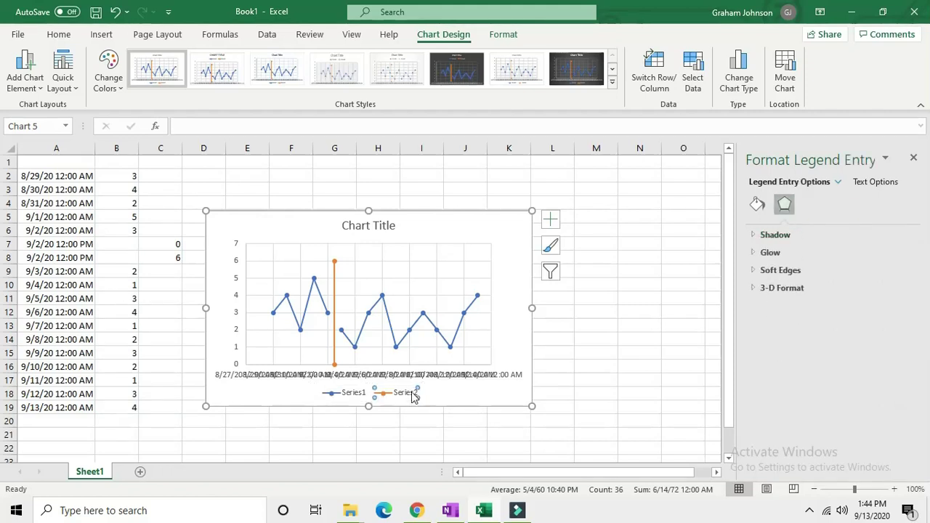
pyautogui.press('Delete')
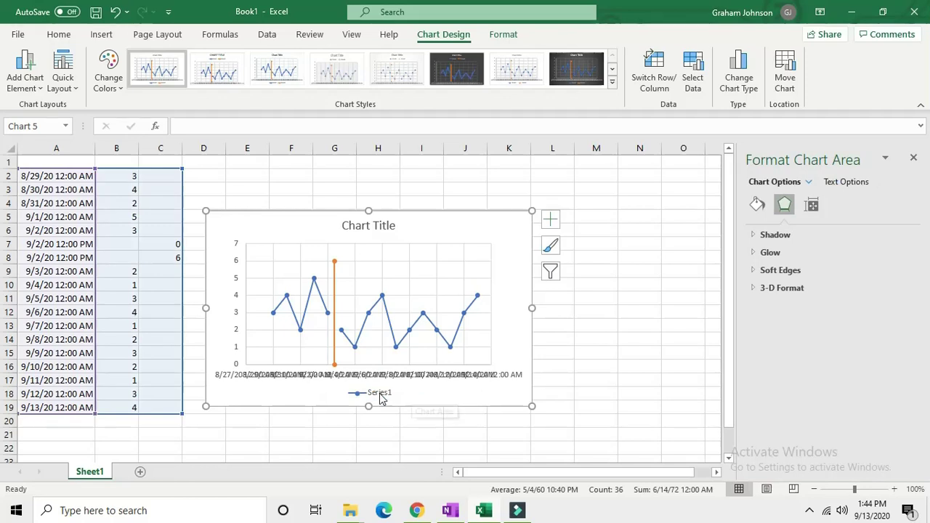
pyautogui.click(380, 393)
pyautogui.moveTo(382, 386); pyautogui.dragTo(516, 264)
# Widen the chart to the right and narrow the plot area to make room for the legend.
pyautogui.moveTo(533, 309); pyautogui.dragTo(587, 306)
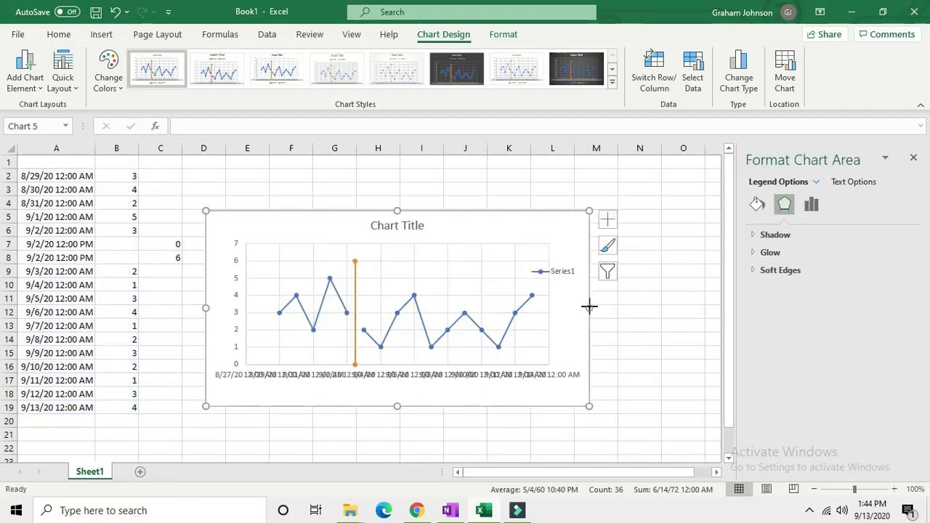
pyautogui.click(544, 290)
pyautogui.moveTo(550, 302); pyautogui.dragTo(509, 304)
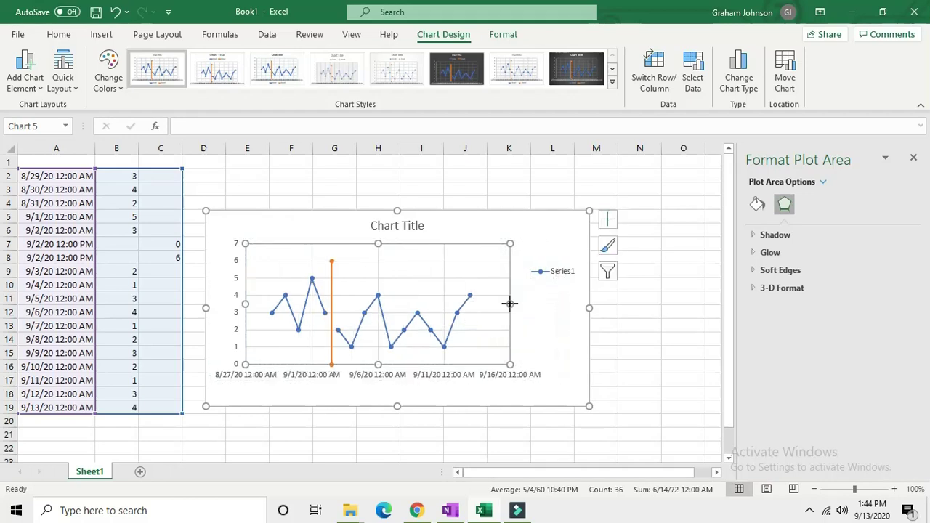
# Set the horizontal axis label text direction to Rotate all text 270°.
pyautogui.click(538, 339)
pyautogui.click(457, 376)
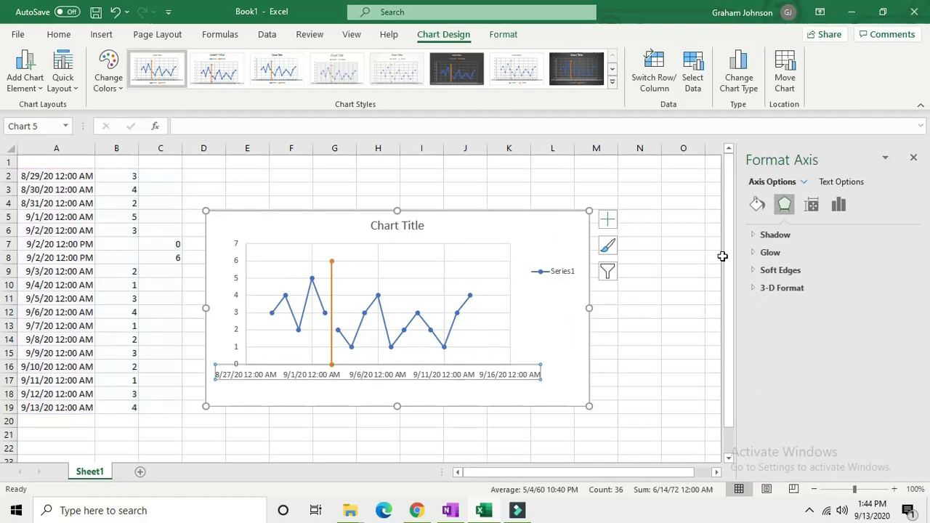
pyautogui.click(812, 204)
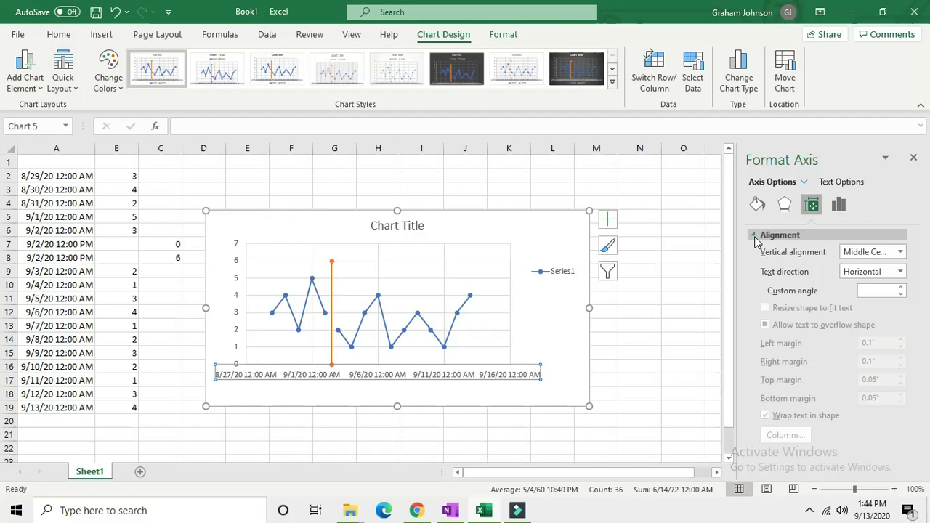
pyautogui.click(900, 273)
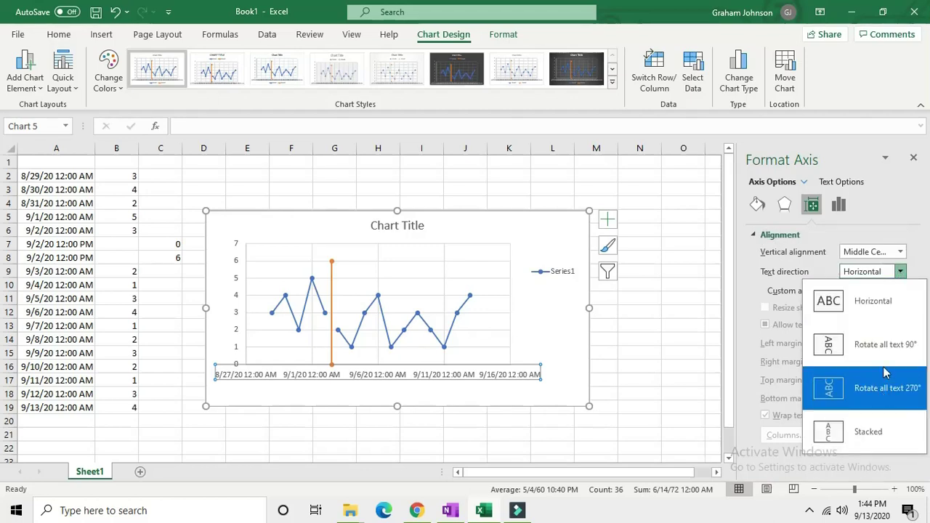
pyautogui.click(861, 389)
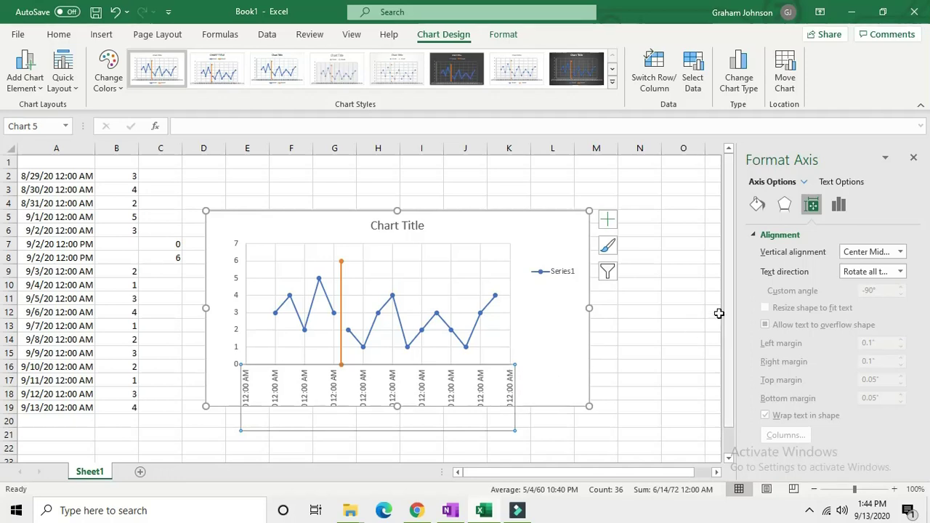
# Give the horizontal axis the Date number format 3/14/2012, showing 8/27/2020 through 9/14/2020.
pyautogui.click(754, 235)
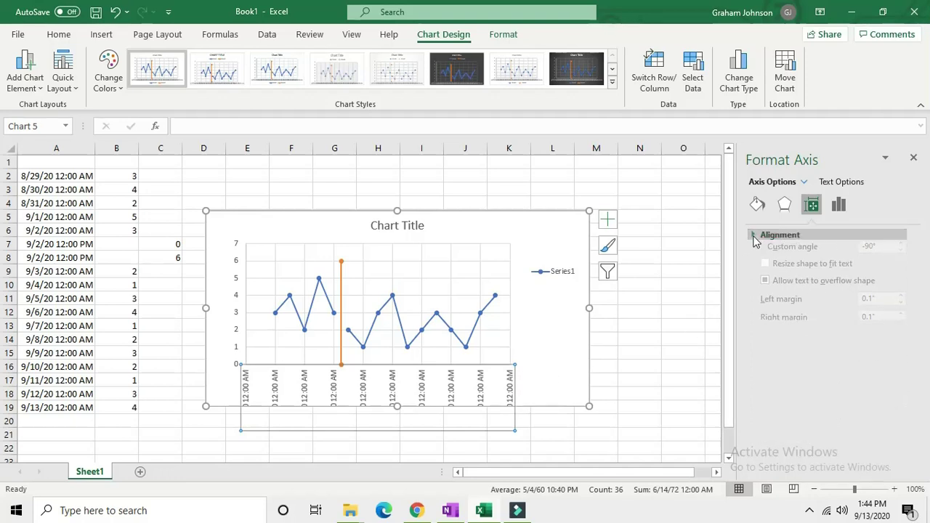
pyautogui.click(838, 205)
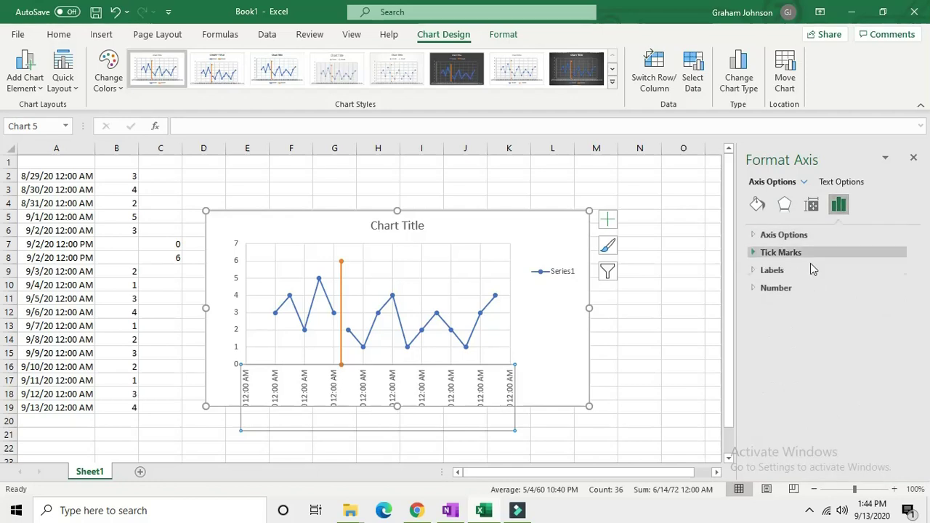
pyautogui.click(754, 288)
pyautogui.click(848, 320)
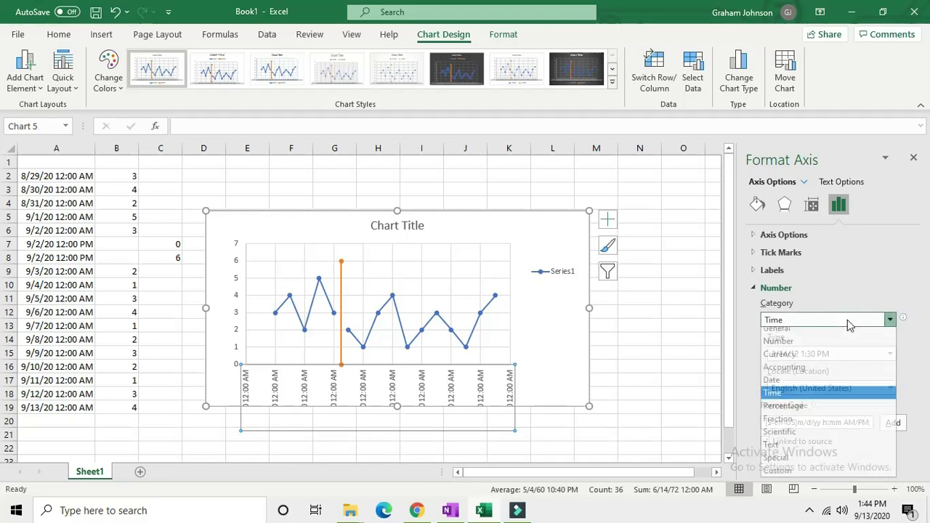
pyautogui.click(814, 387)
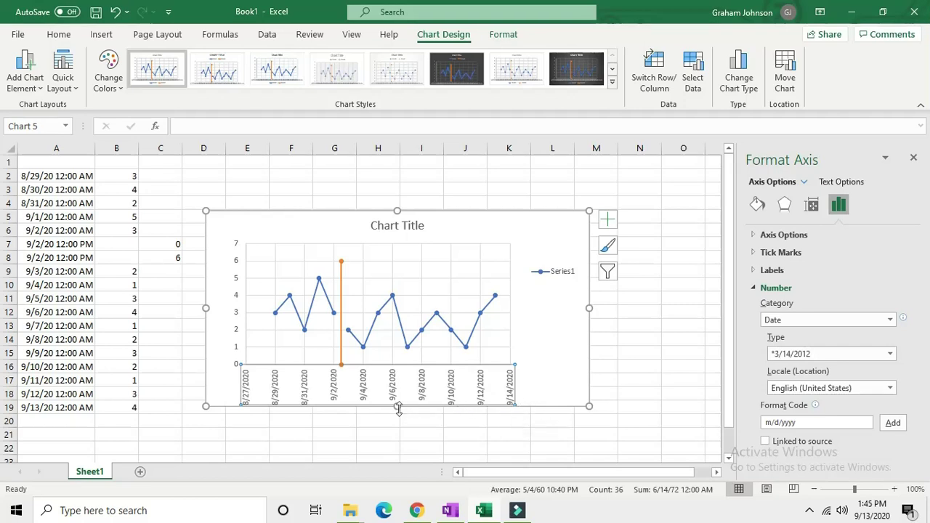
# Stretch the chart to about 3.38" tall and readjust the plot area above the vertical labels.
pyautogui.moveTo(397, 406); pyautogui.dragTo(394, 431)
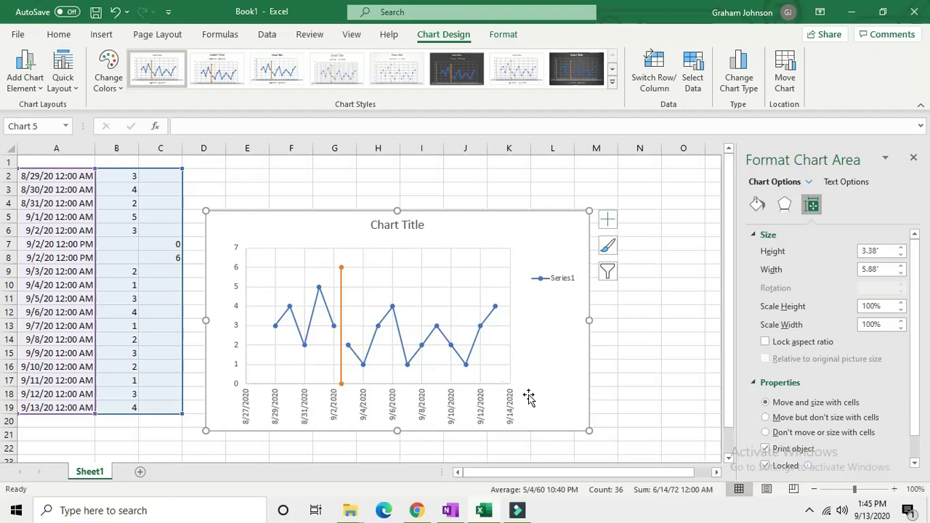
pyautogui.click(476, 380)
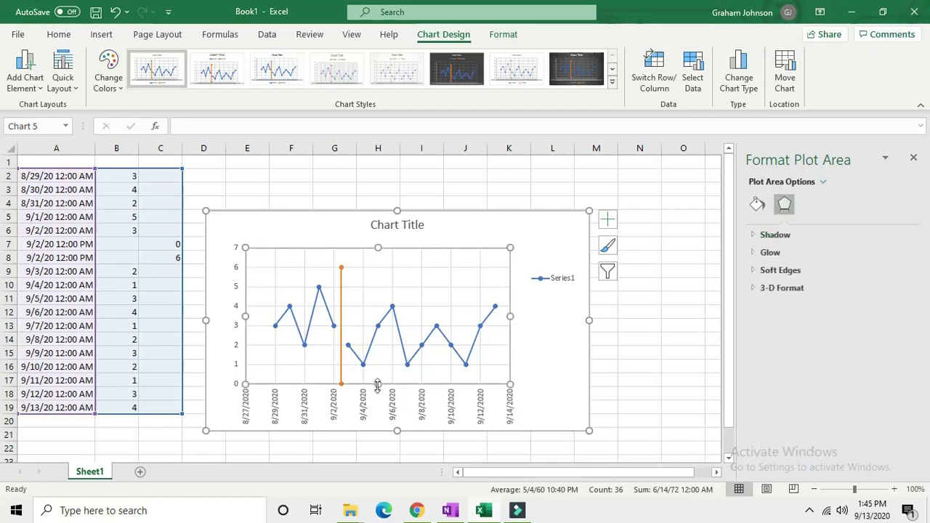
pyautogui.moveTo(375, 369)
pyautogui.mouseDown()
pyautogui.moveTo(380, 359)
pyautogui.moveTo(379, 379)
pyautogui.mouseUp()
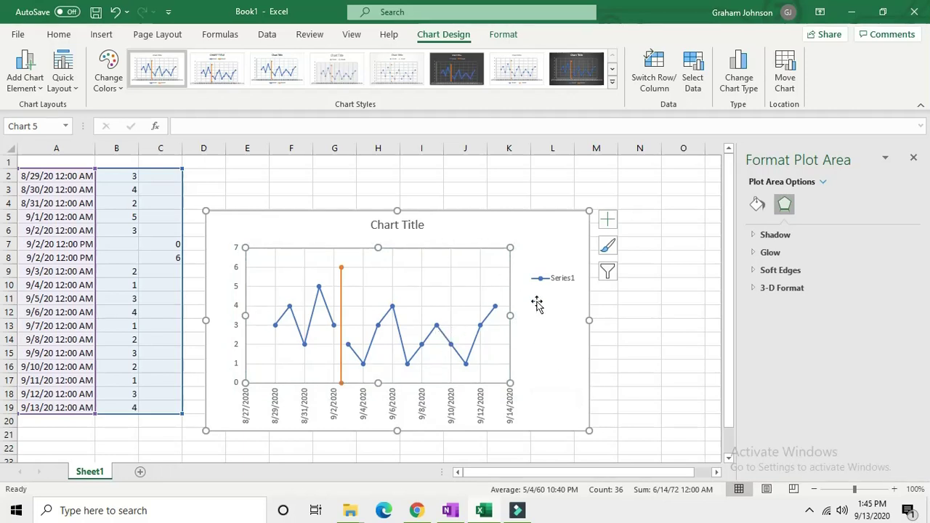
# Make the Series1 line, marker fill and marker border all black.
pyautogui.click(480, 327)
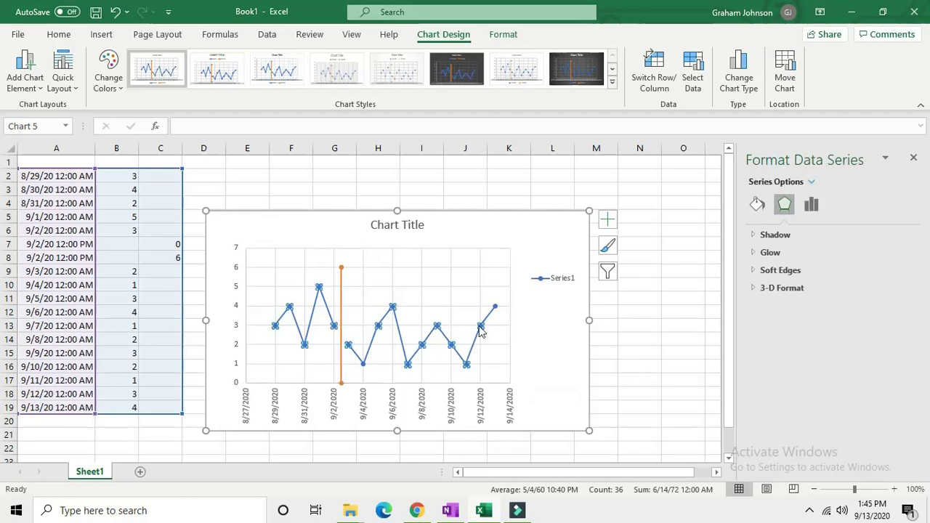
pyautogui.click(757, 206)
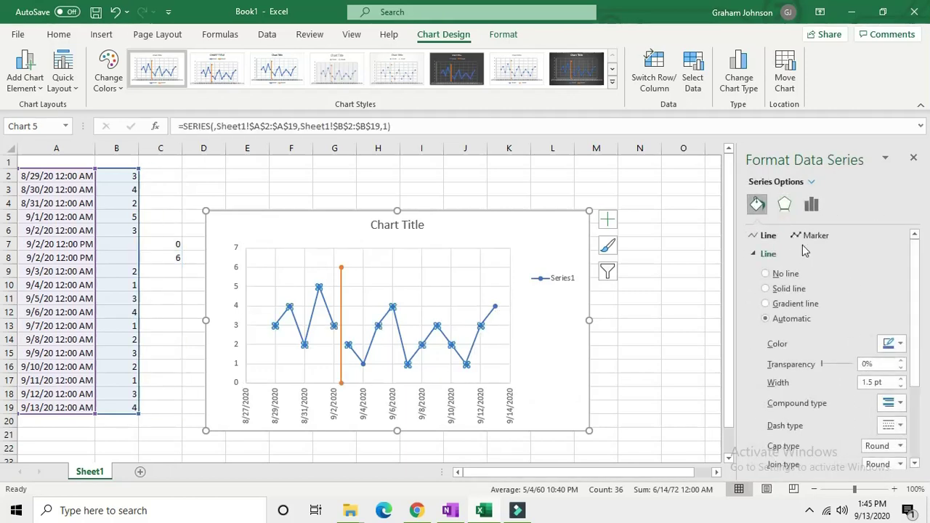
pyautogui.click(893, 343)
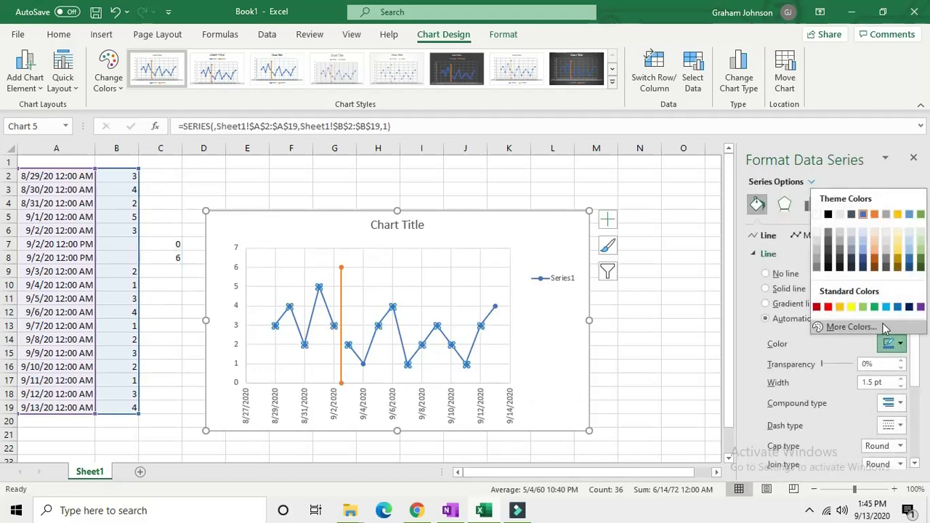
pyautogui.click(828, 215)
pyautogui.click(814, 237)
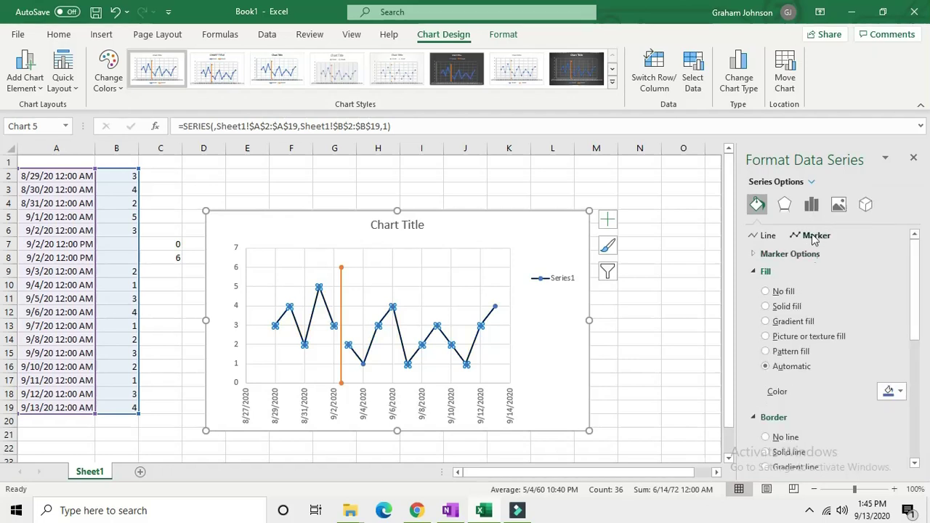
pyautogui.click(900, 395)
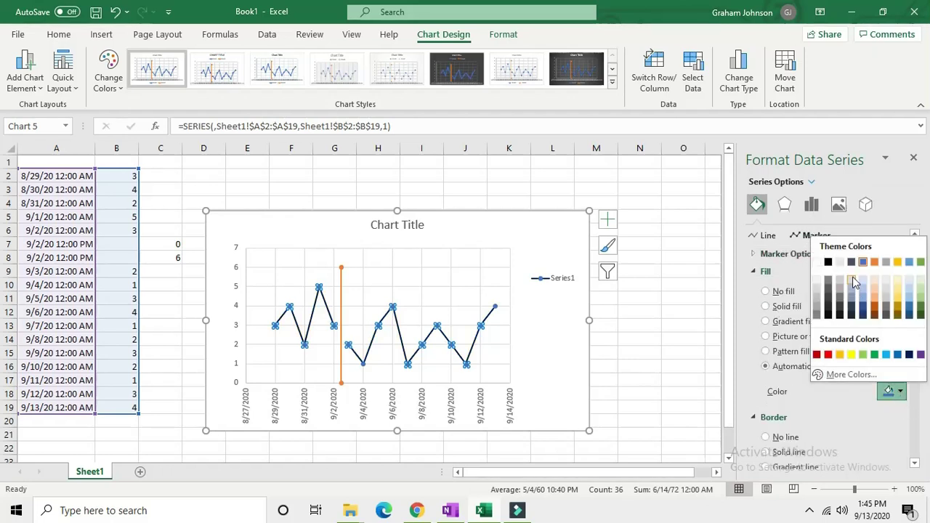
pyautogui.click(828, 263)
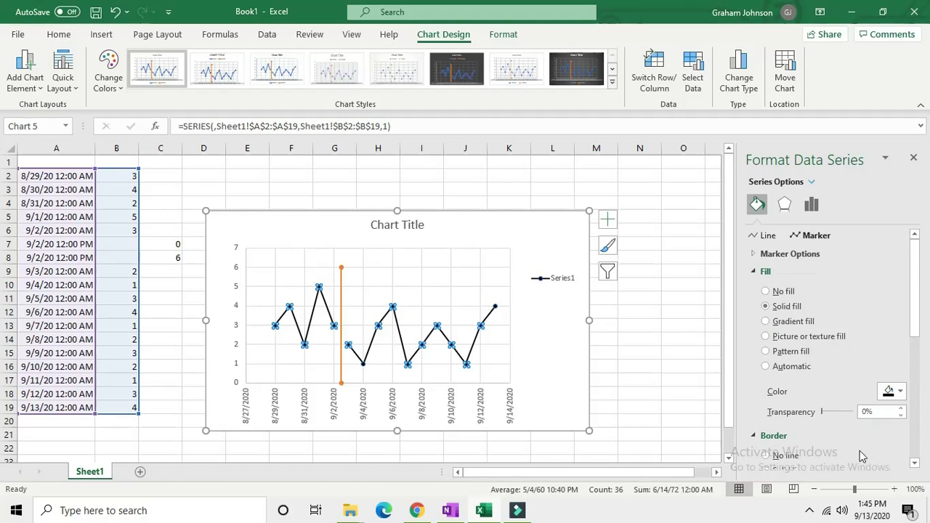
pyautogui.scroll(-4, 864, 433)
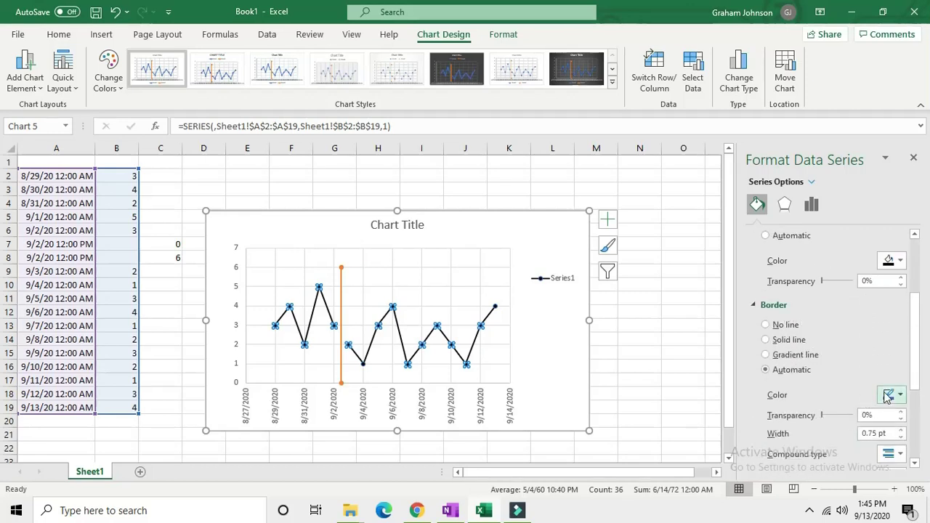
pyautogui.click(891, 394)
pyautogui.click(828, 266)
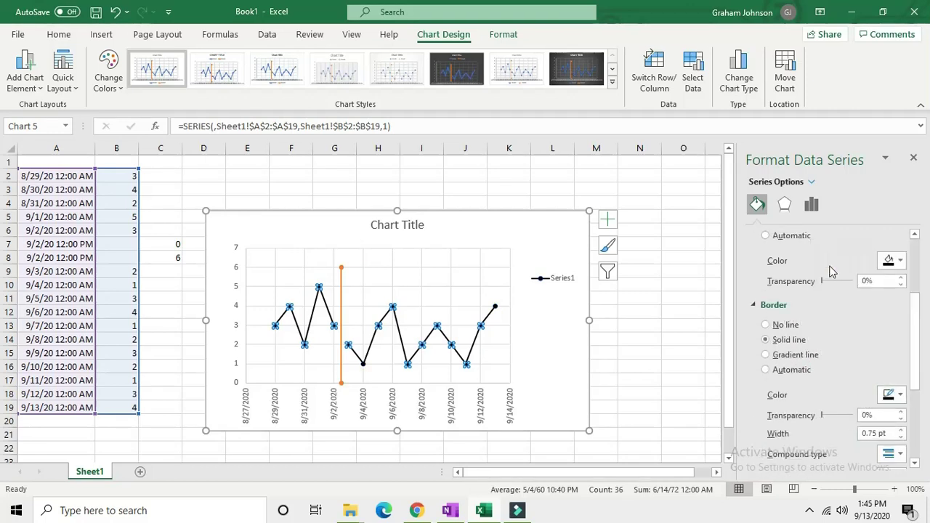
# Set the Series2 phase-change line to no markers and a solid black line.
pyautogui.click(341, 291)
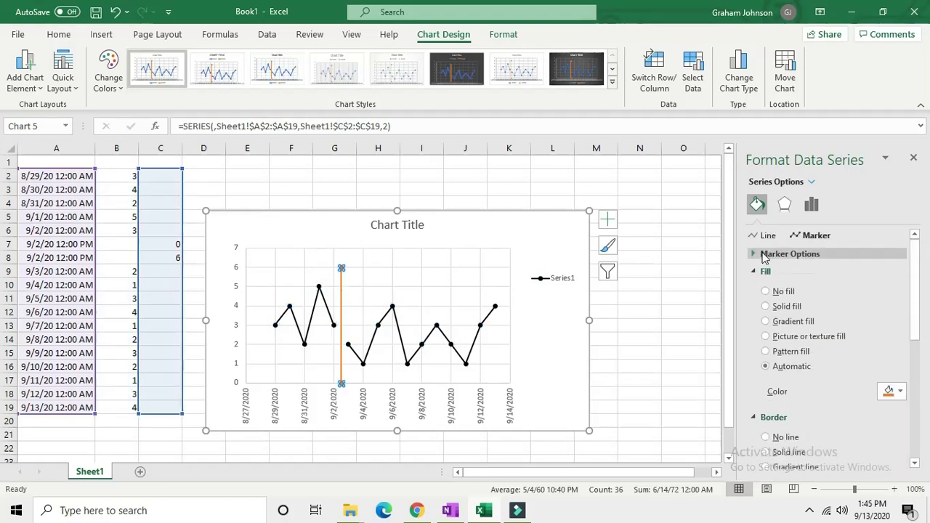
pyautogui.click(756, 253)
pyautogui.click(765, 291)
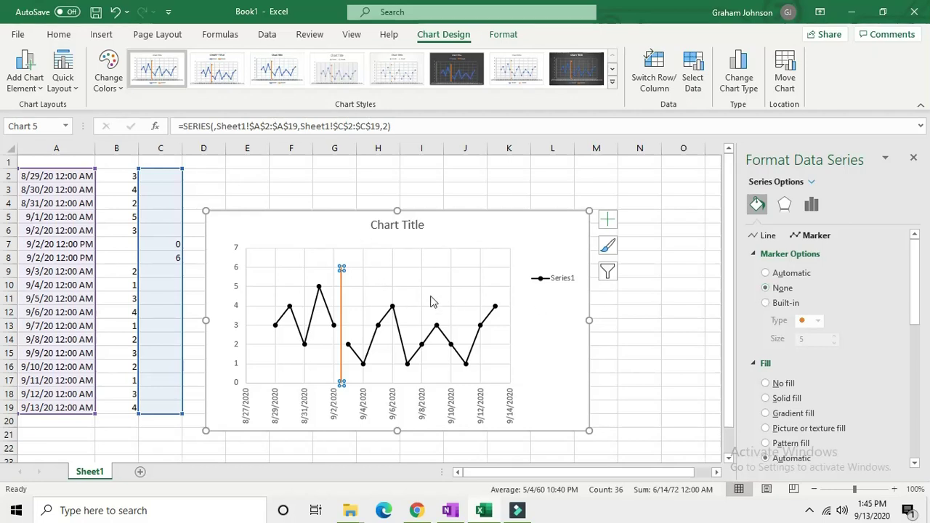
pyautogui.click(761, 237)
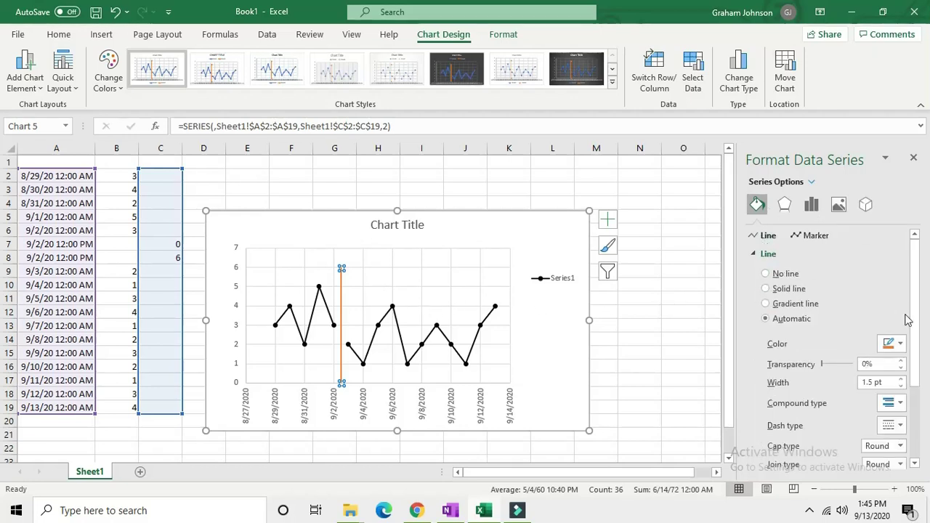
pyautogui.click(899, 351)
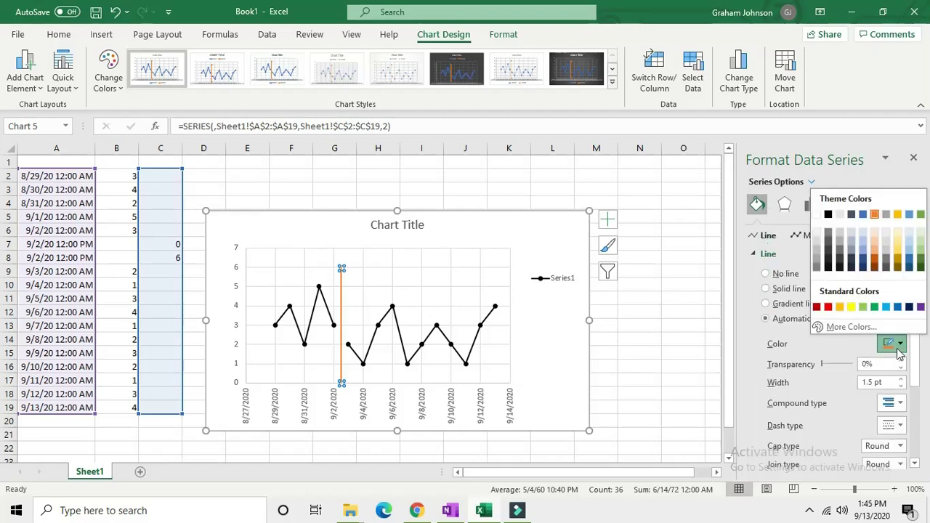
pyautogui.click(827, 215)
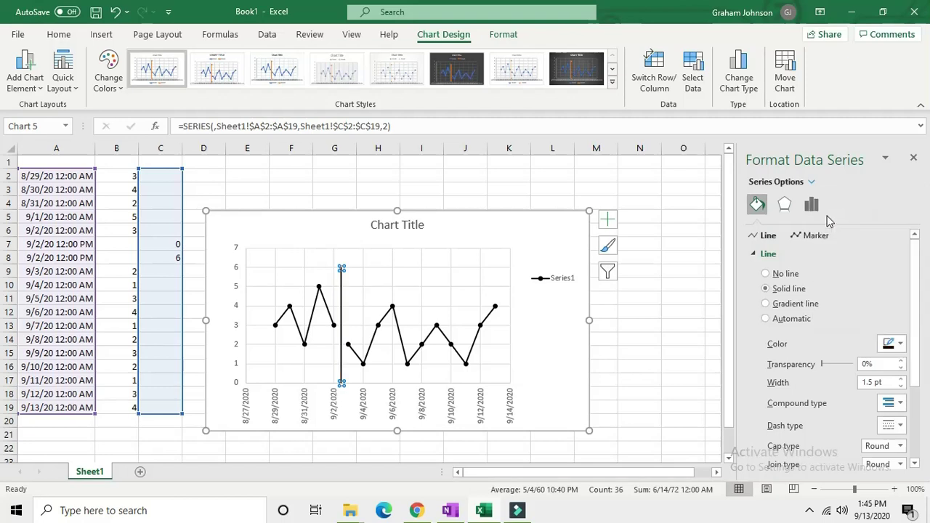
# Set the vertical axis Maximum bound to 6.0.
pyautogui.click(235, 270)
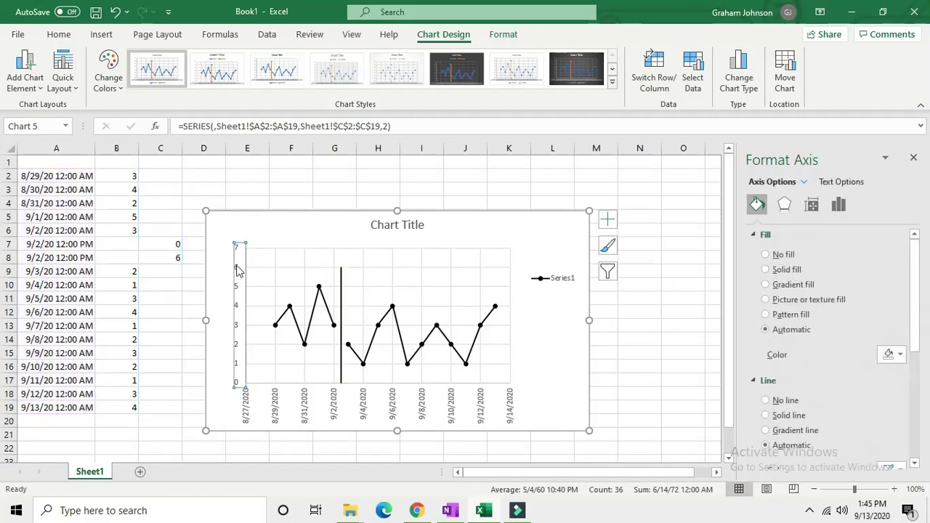
pyautogui.click(839, 207)
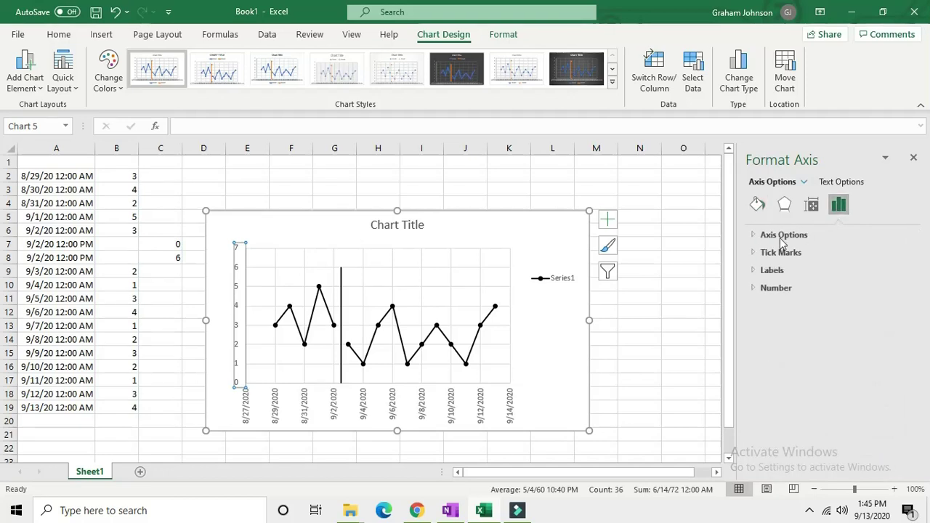
pyautogui.click(753, 236)
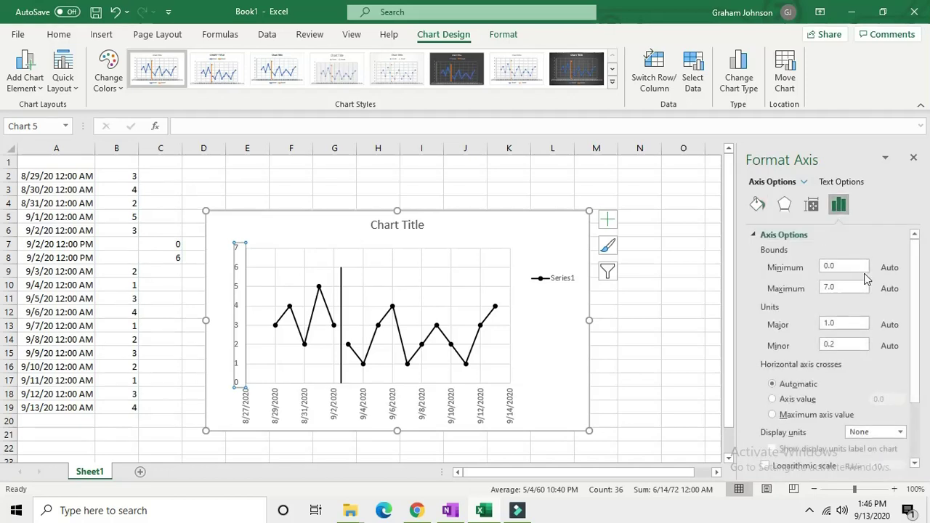
pyautogui.click(826, 287)
pyautogui.write('6')
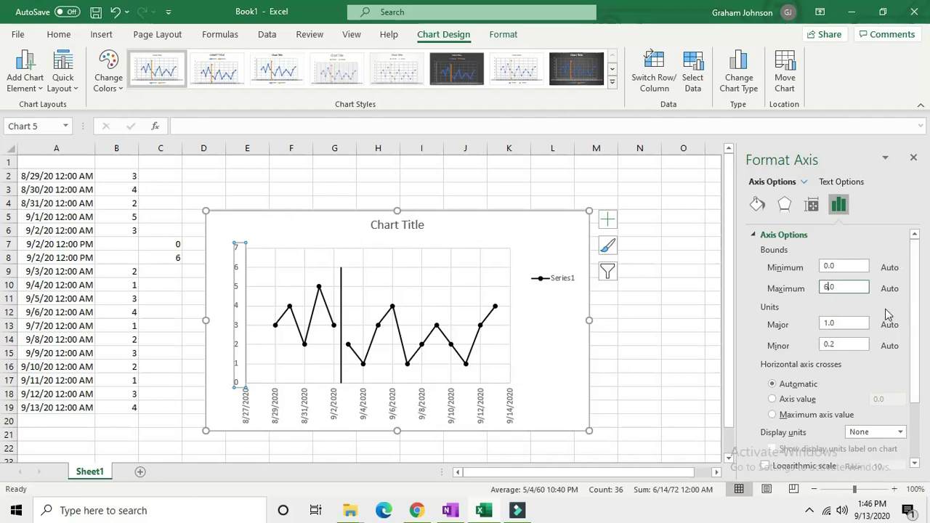
pyautogui.click(865, 328)
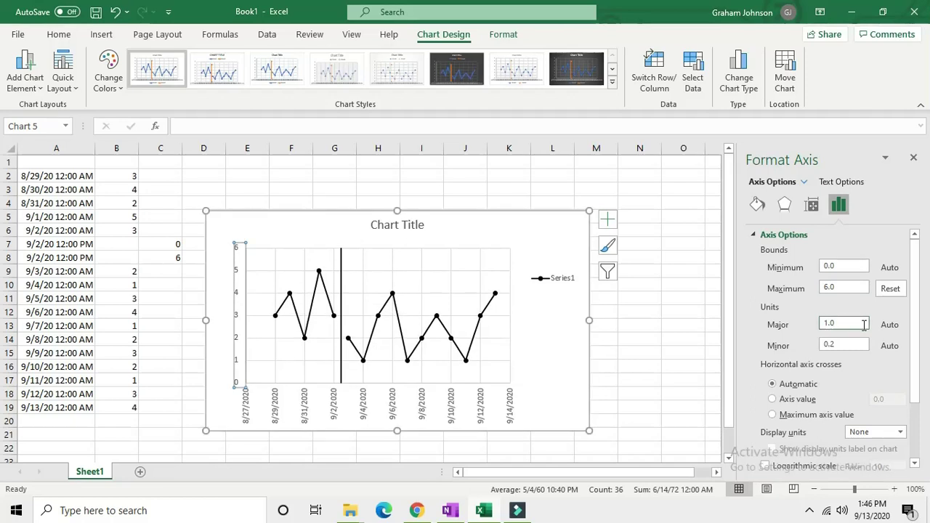
# Set the chart's major gridlines to No line.
pyautogui.click(466, 267)
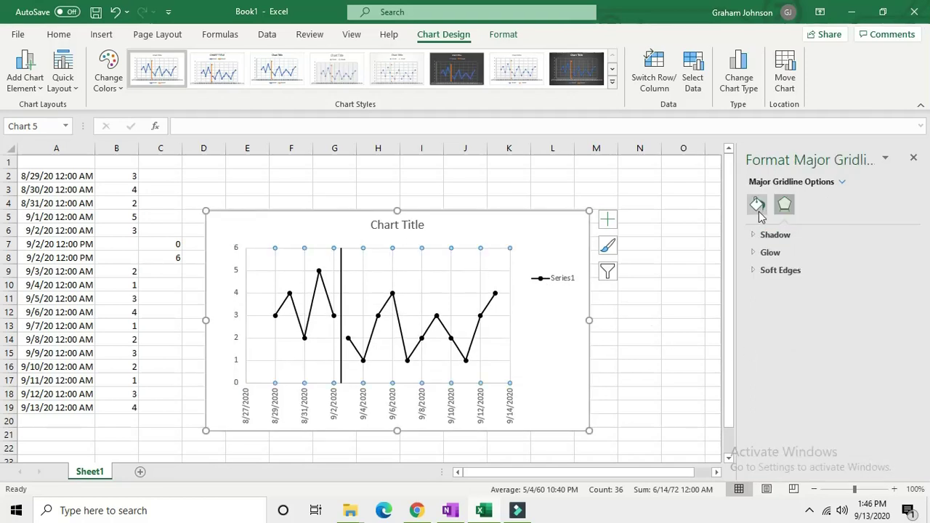
pyautogui.click(757, 205)
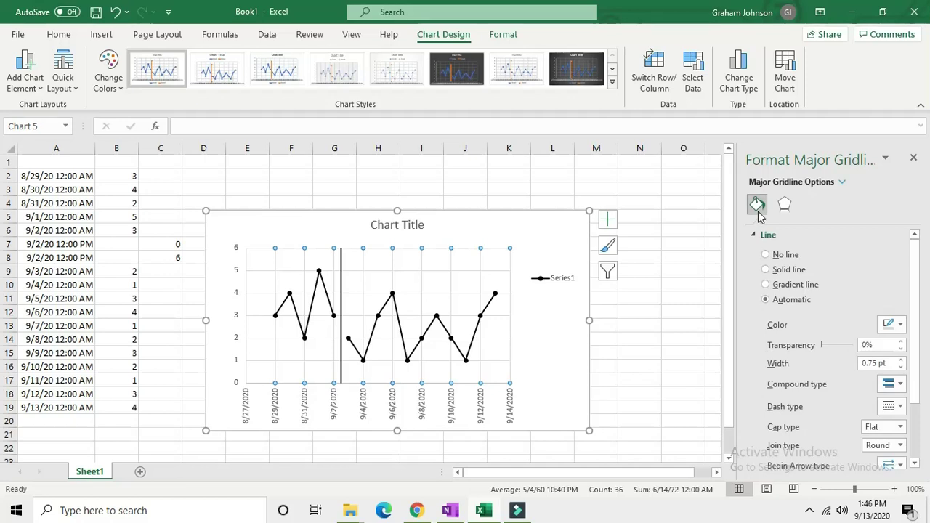
pyautogui.click(766, 255)
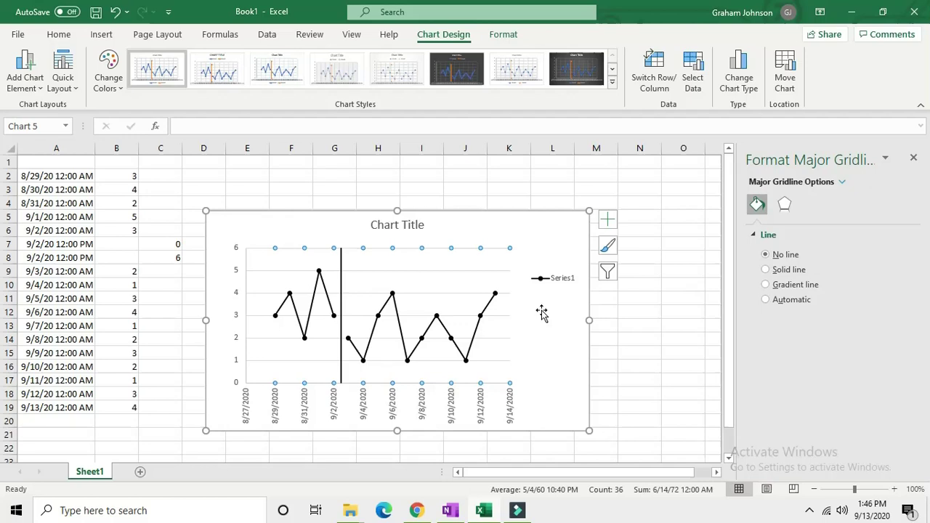
# Save the chart as template 'Graph with phase line.crtx', overwriting the existing one.
pyautogui.click(525, 240)
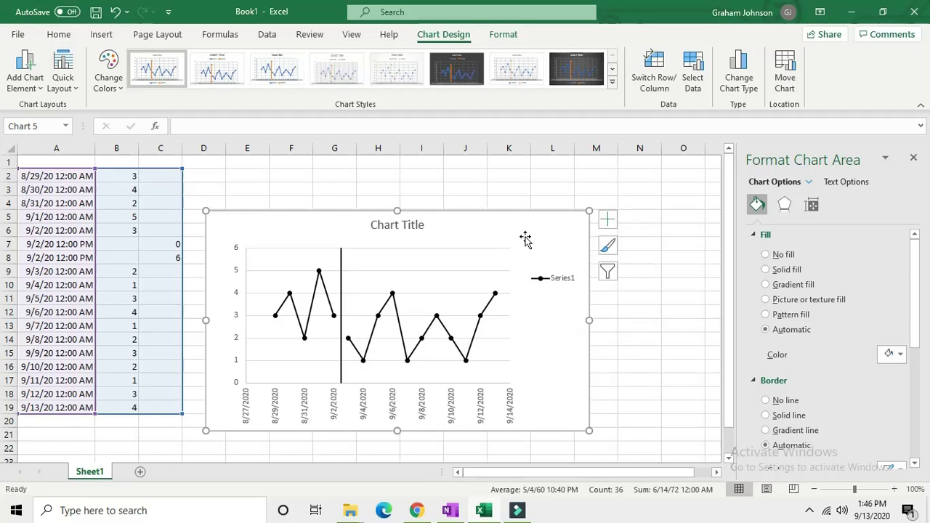
pyautogui.rightClick(476, 223)
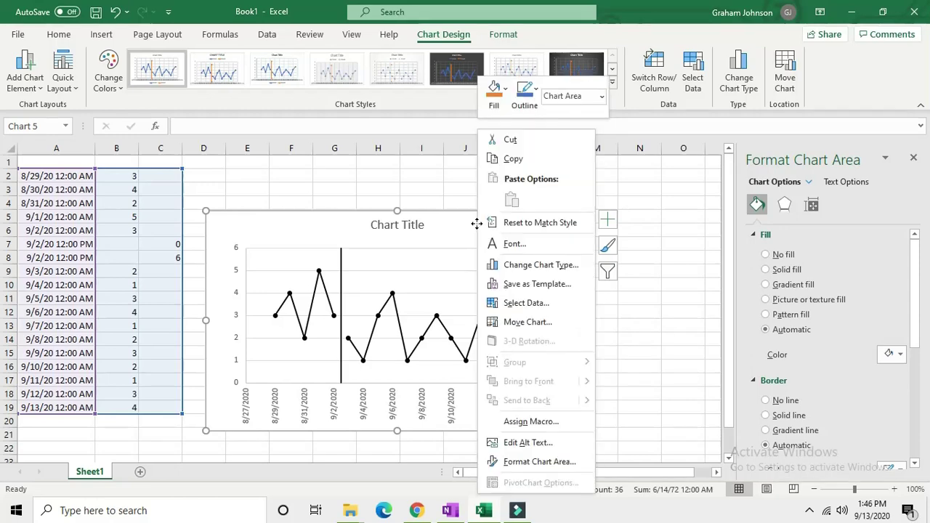
pyautogui.click(525, 284)
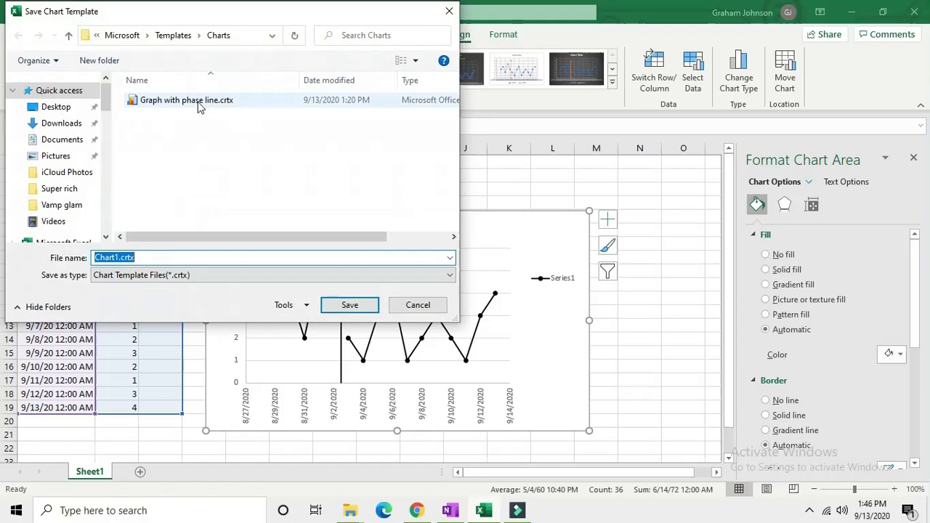
pyautogui.click(198, 102)
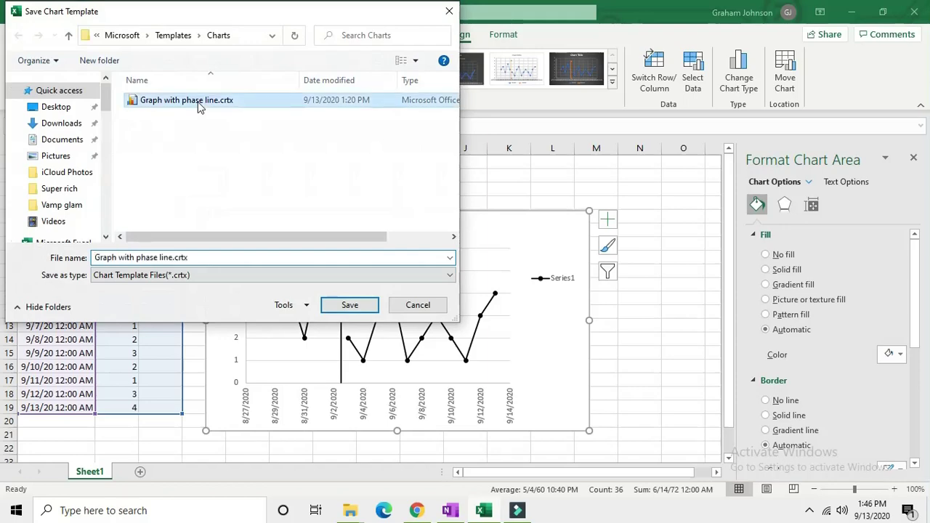
pyautogui.click(376, 305)
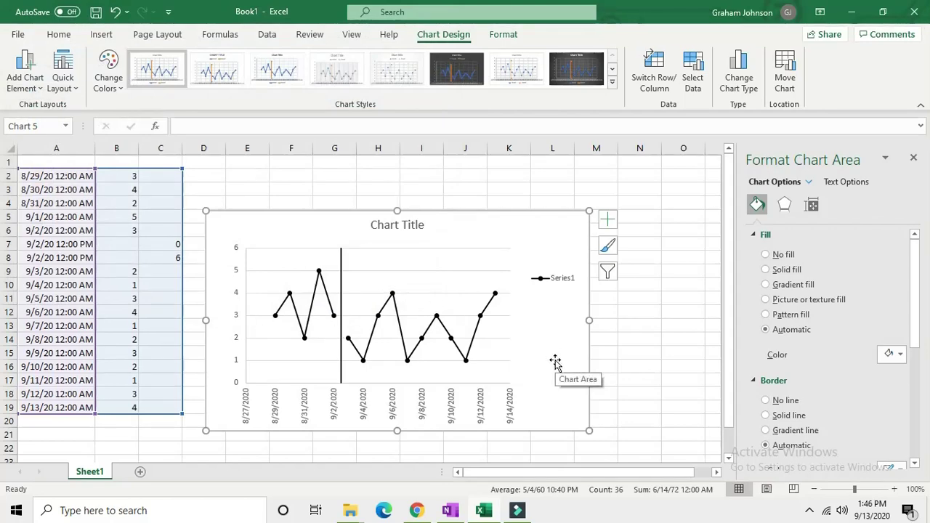
# Fill 9/14/20 into A20, enter 2 in B20, and stretch Series1's range to row 20.
pyautogui.click(609, 339)
pyautogui.click(66, 408)
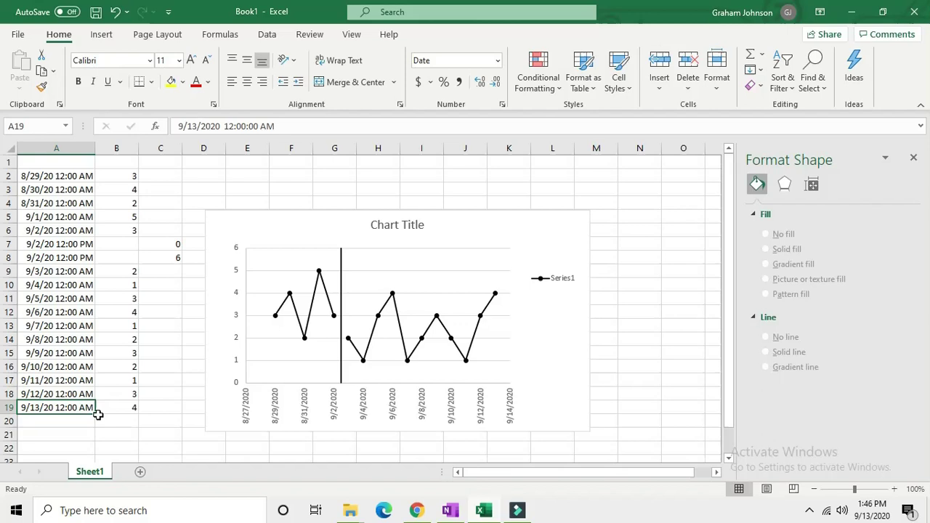
pyautogui.moveTo(95, 413); pyautogui.dragTo(101, 422)
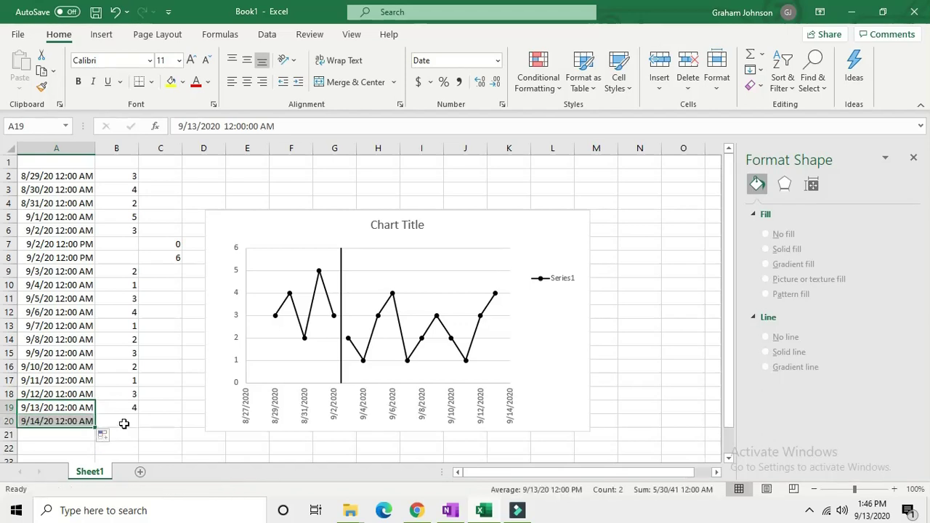
pyautogui.click(122, 420)
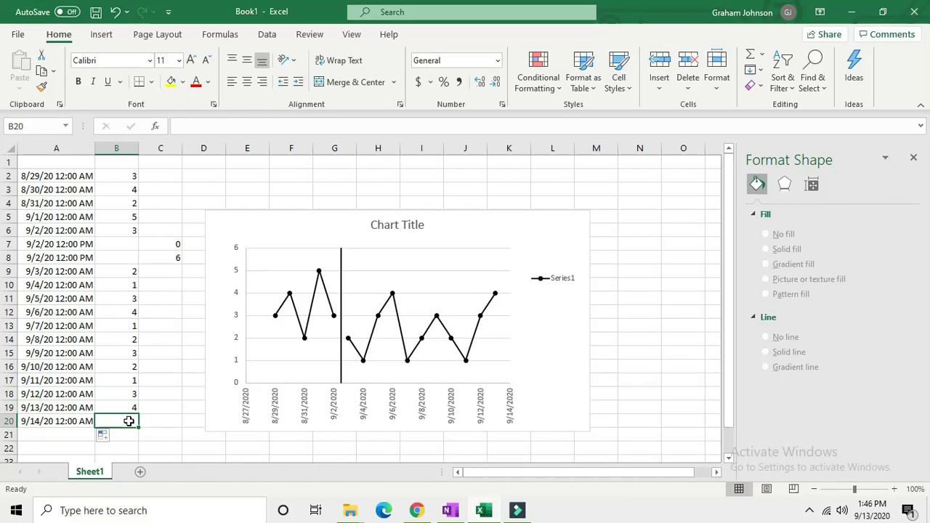
pyautogui.write('2')
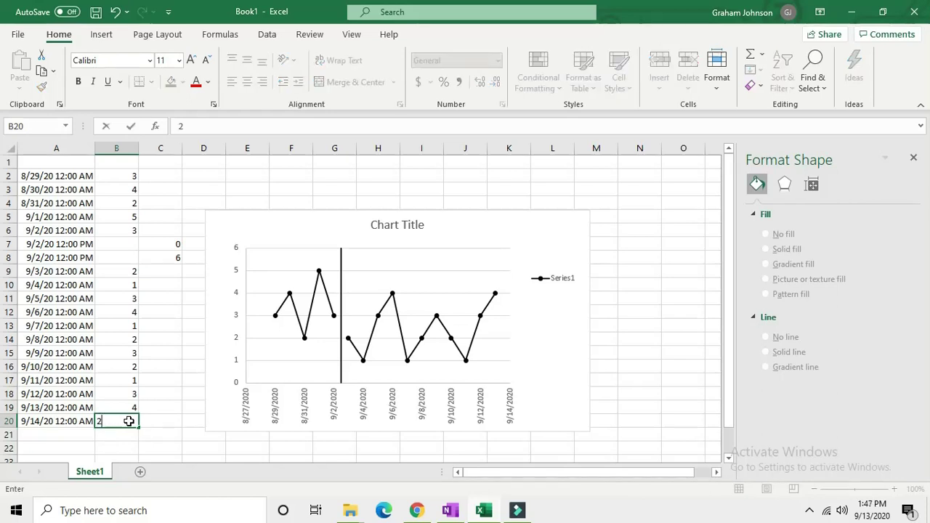
pyautogui.click(161, 425)
pyautogui.click(308, 327)
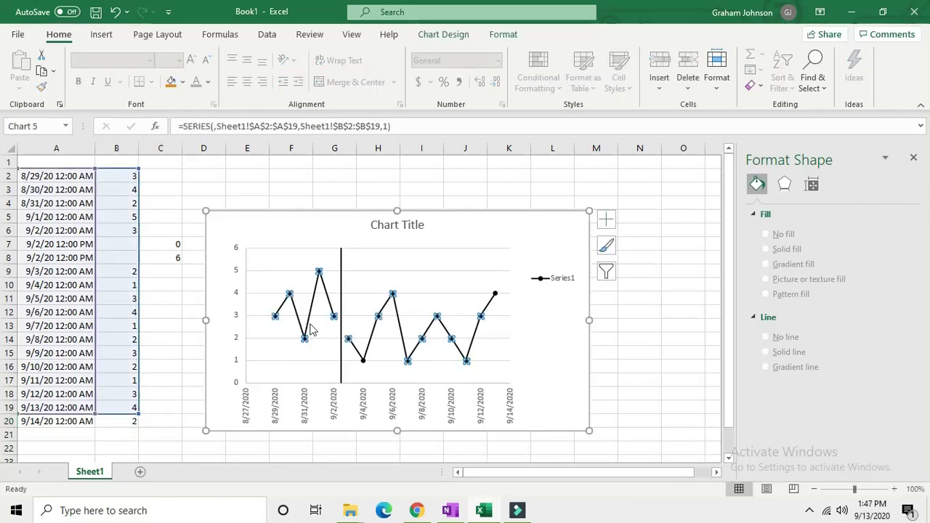
pyautogui.moveTo(140, 414); pyautogui.dragTo(93, 425)
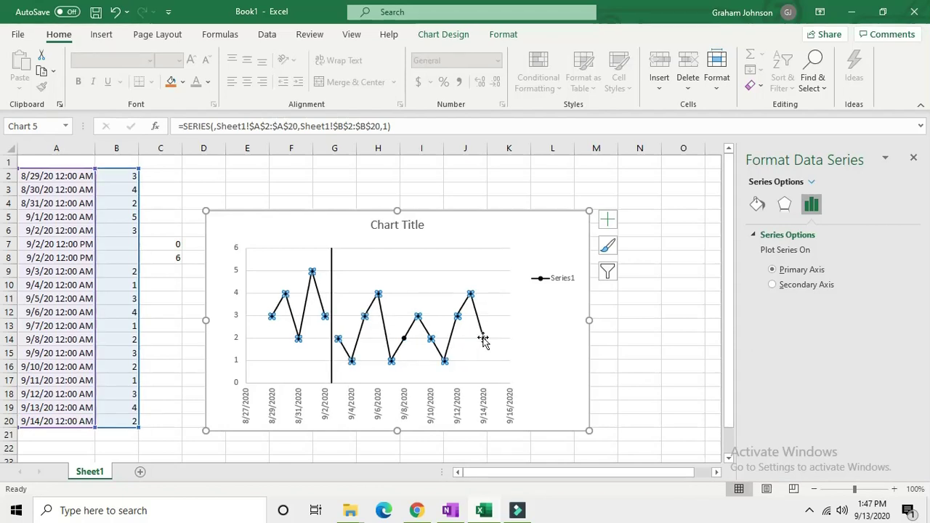